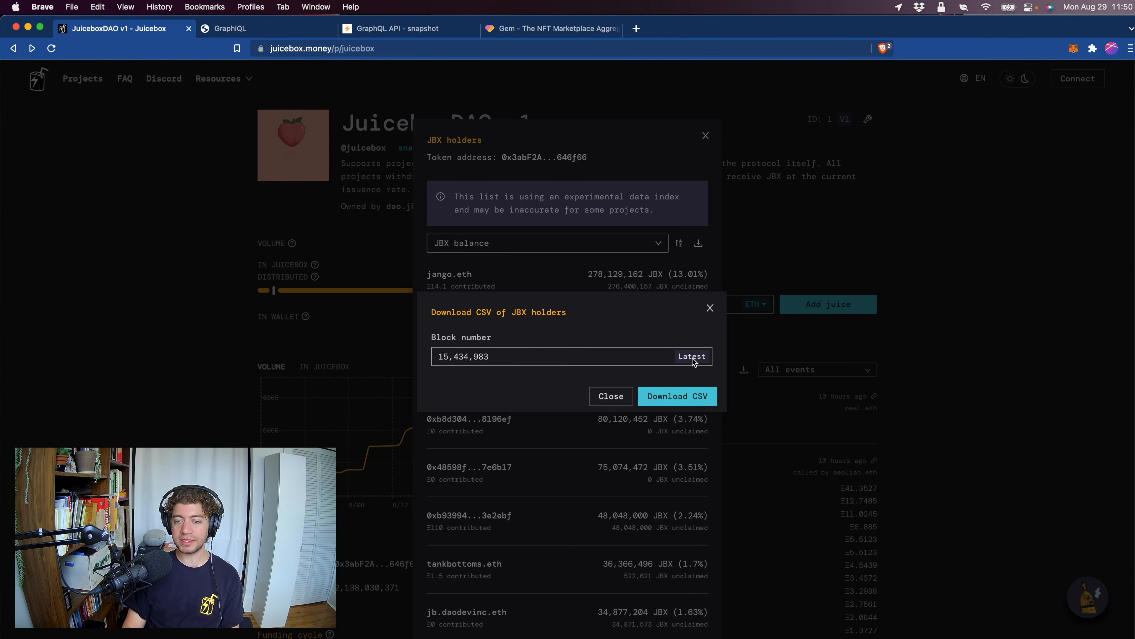
Download the CSV of JBX holders at block 15,434,983 and open the file in Excel.
click(690, 401)
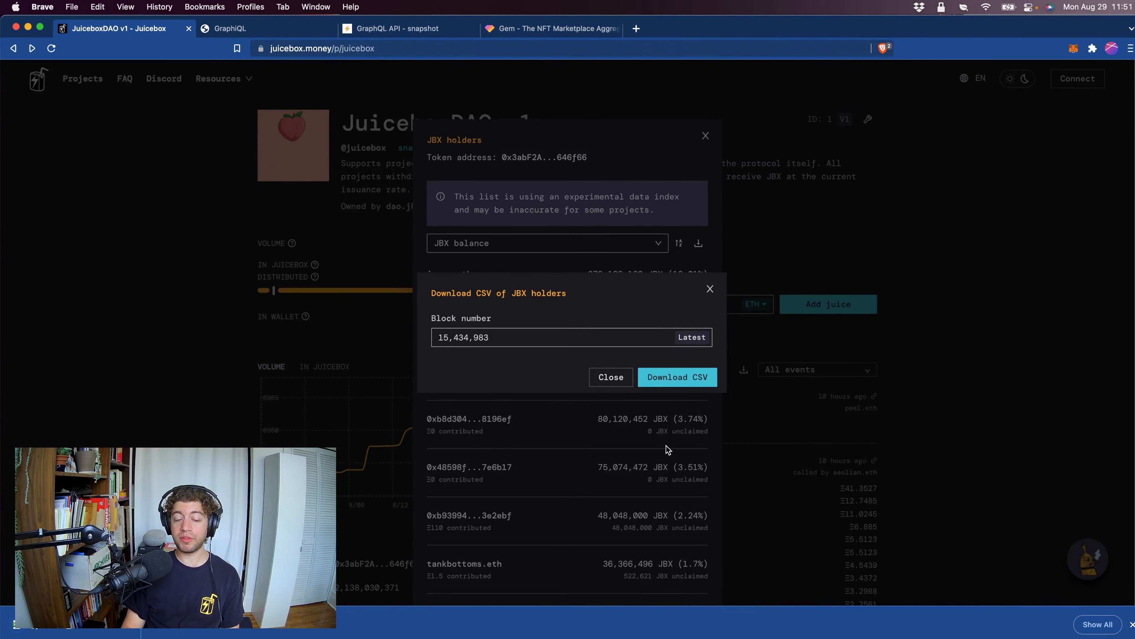
click(72, 632)
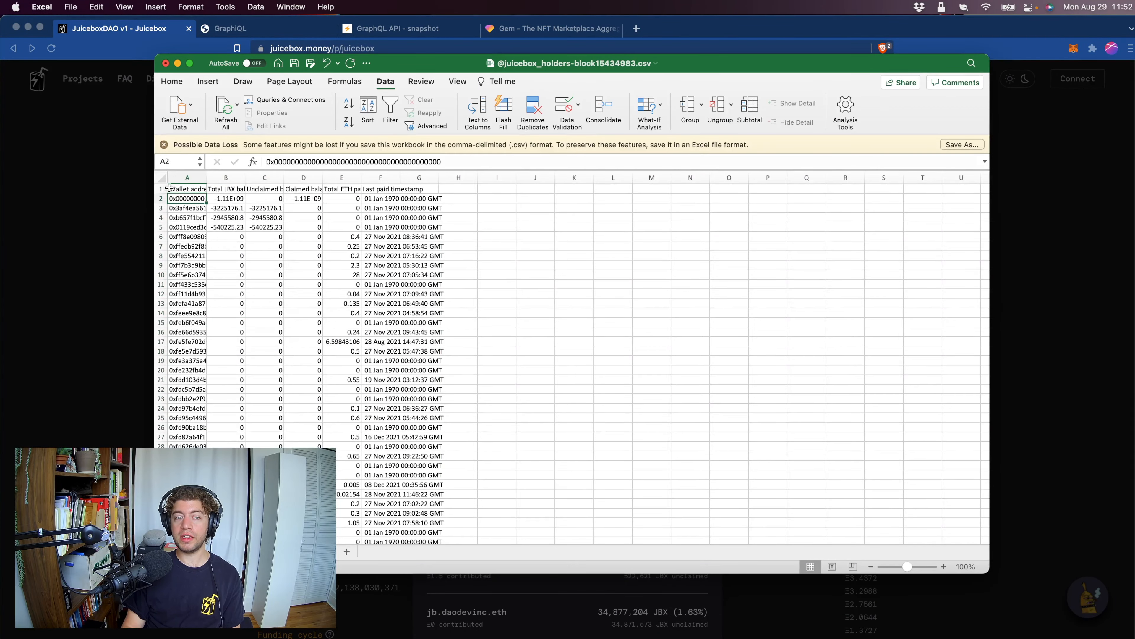
Examine the wallet address and JBX balance columns down to the last holder row, and close the spreadsheet.
drag(182, 192, 456, 485)
click(456, 485)
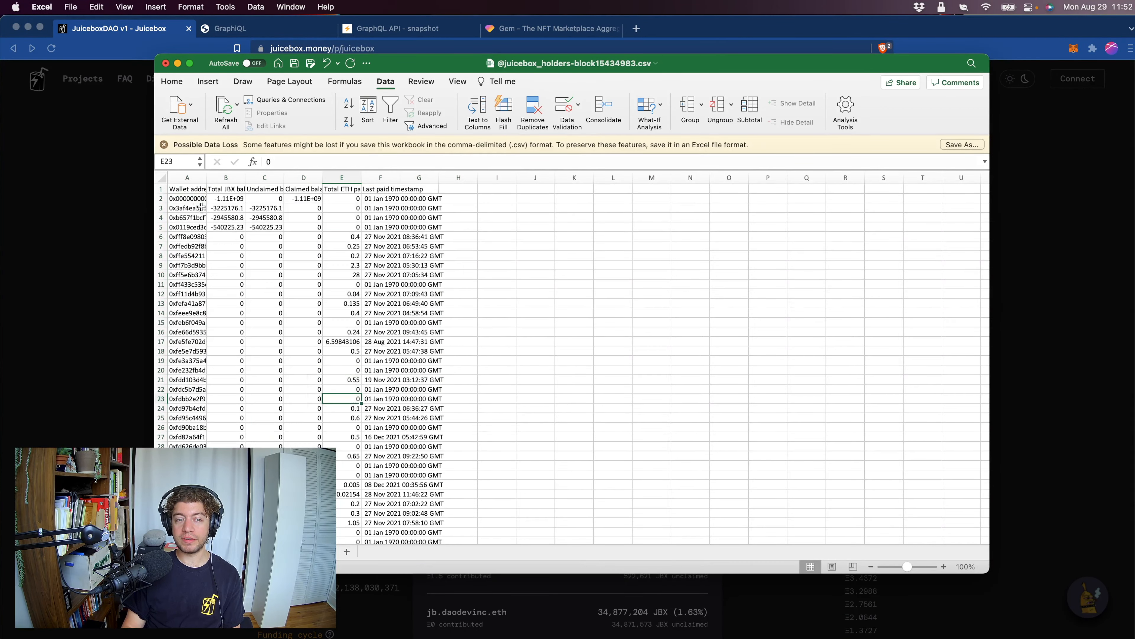
click(184, 198)
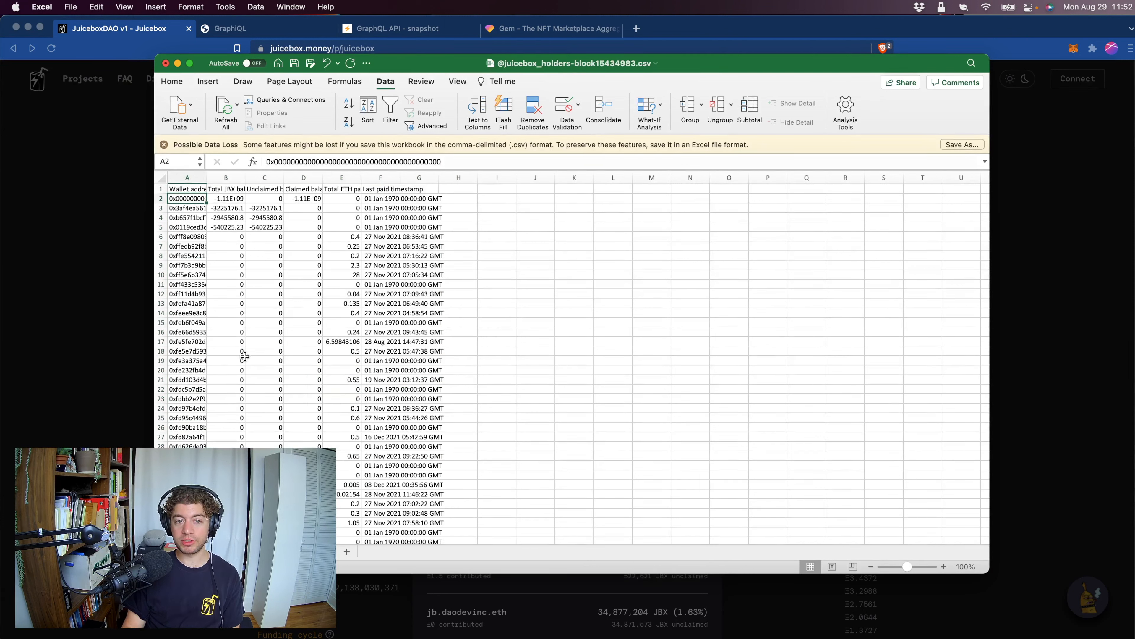
click(304, 465)
drag(303, 503, 225, 275)
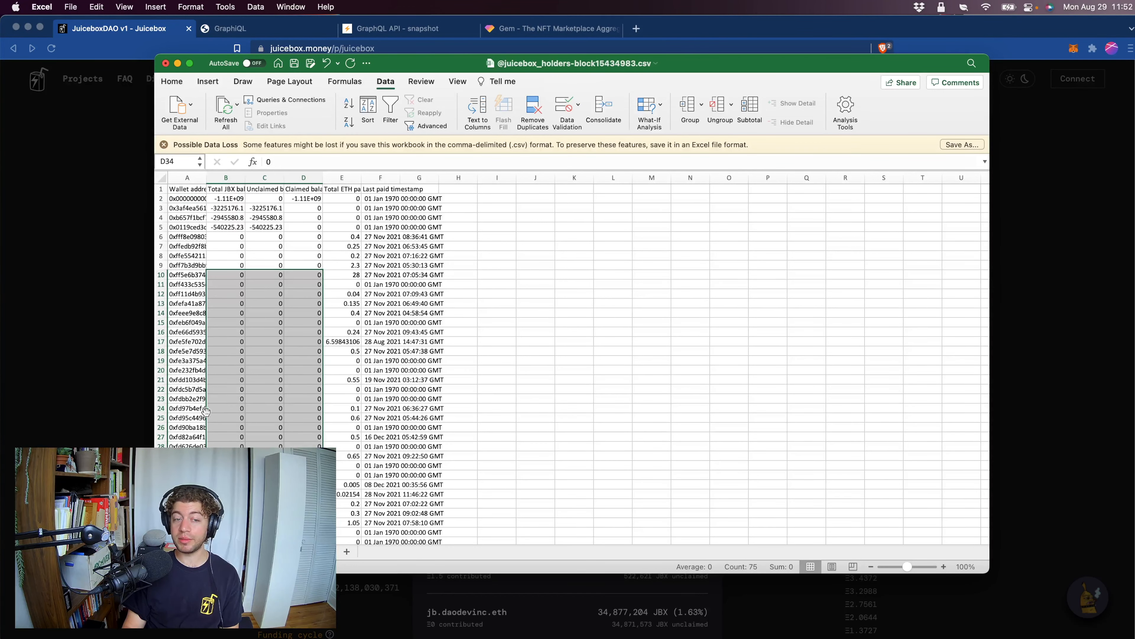
scroll(977, 186, down, 20)
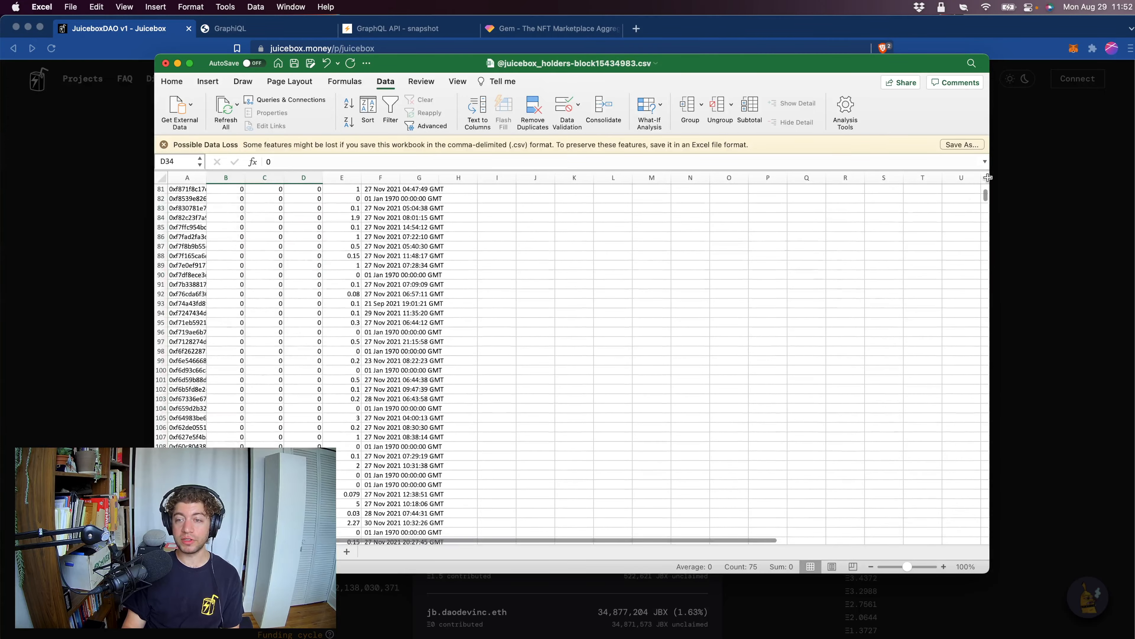
drag(985, 195, 971, 535)
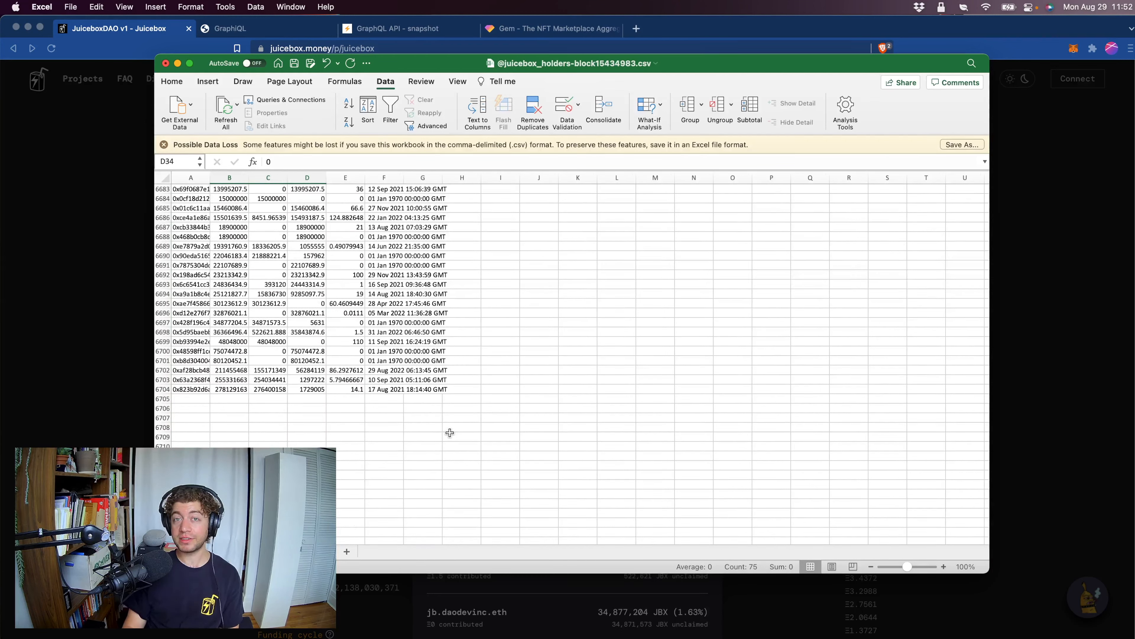
drag(180, 390, 165, 188)
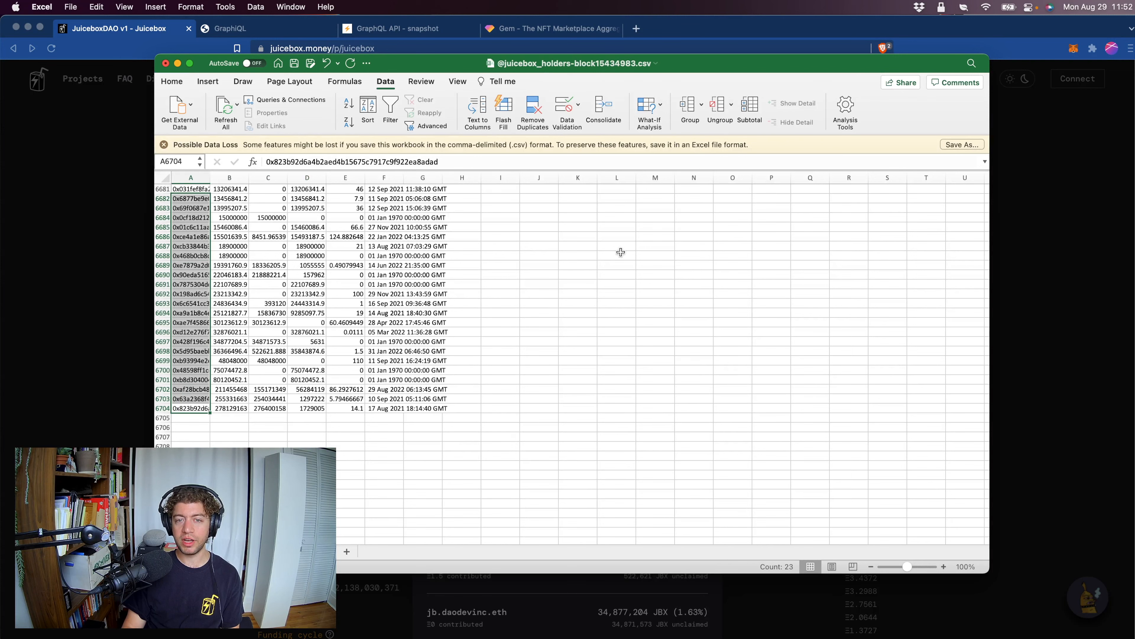
click(165, 63)
click(286, 322)
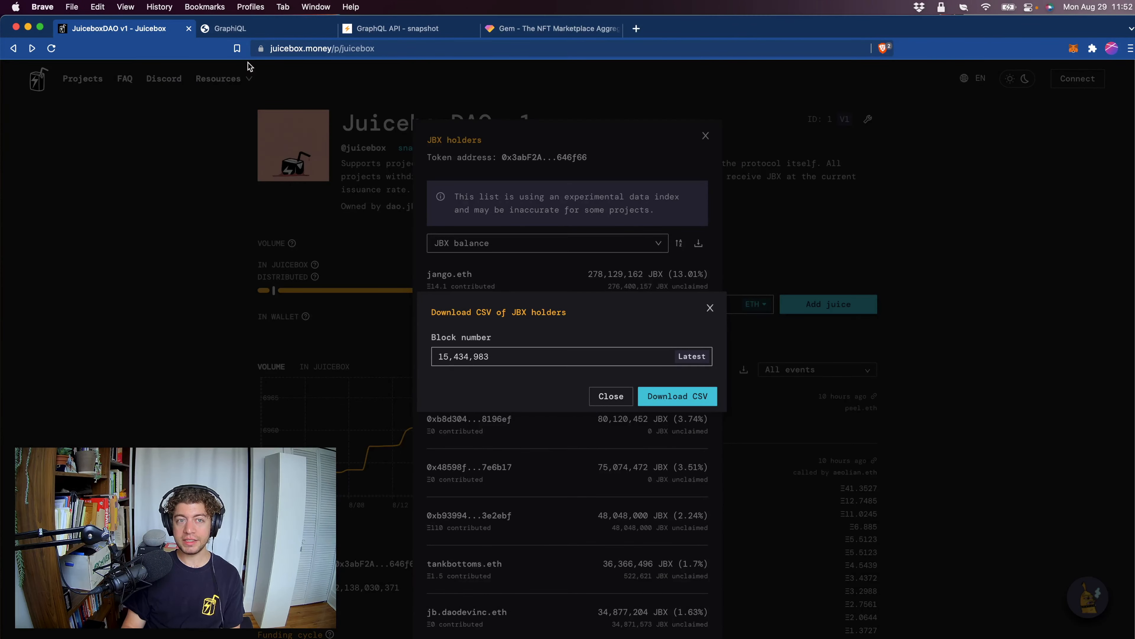
Open the hub.snapshot.org GraphQL explorer from the Snapshot API docs, close that copy and return to the GraphiQL page with the loaded votes query.
click(267, 30)
click(416, 28)
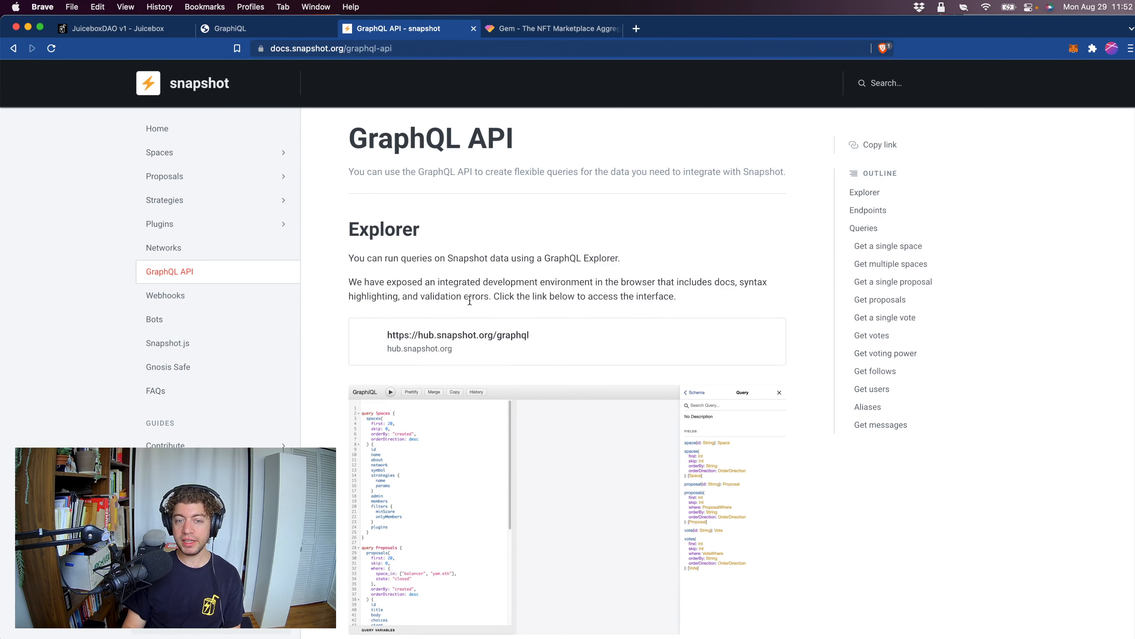
click(488, 336)
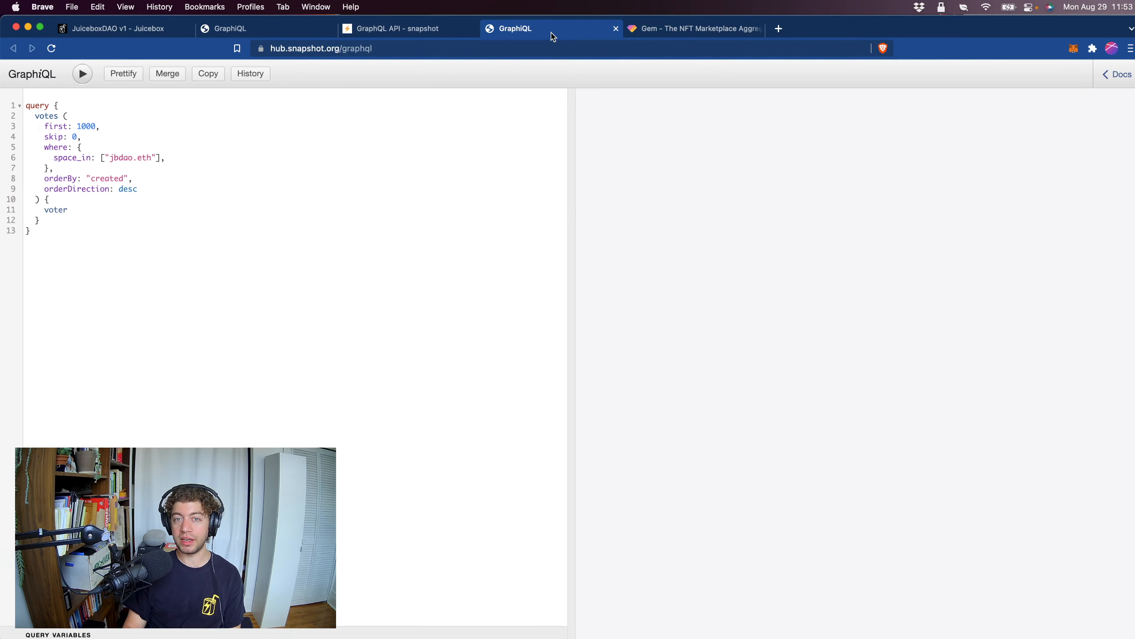
key(super+w)
click(270, 31)
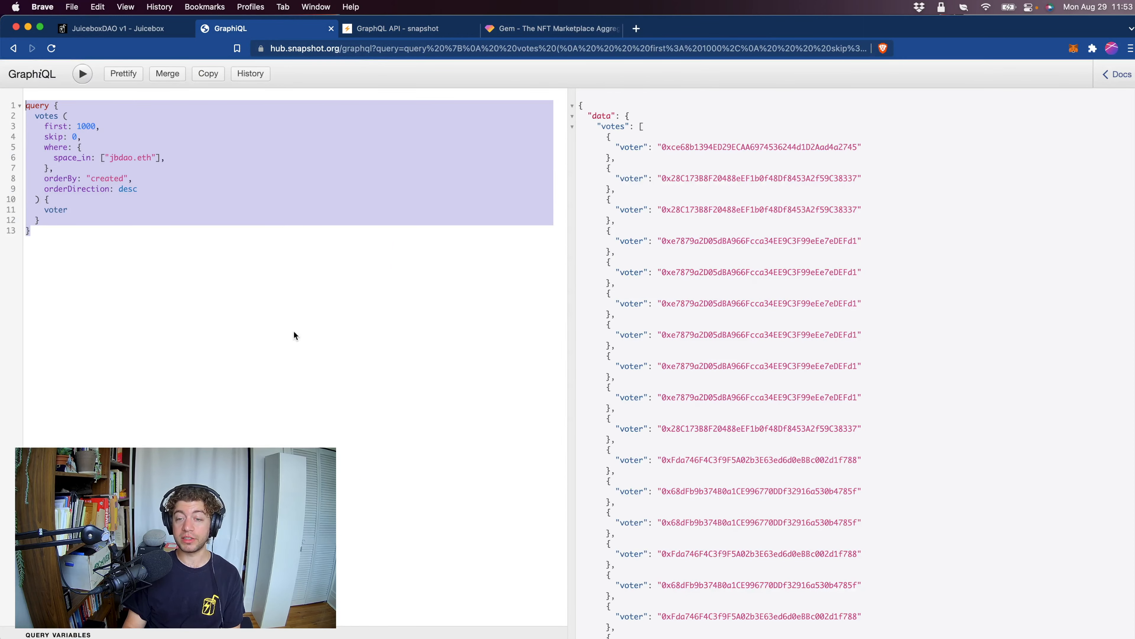
Examine the votes query, including its first limit, the jbdao.eth space filter and the requested voter field.
drag(129, 341, 18, 100)
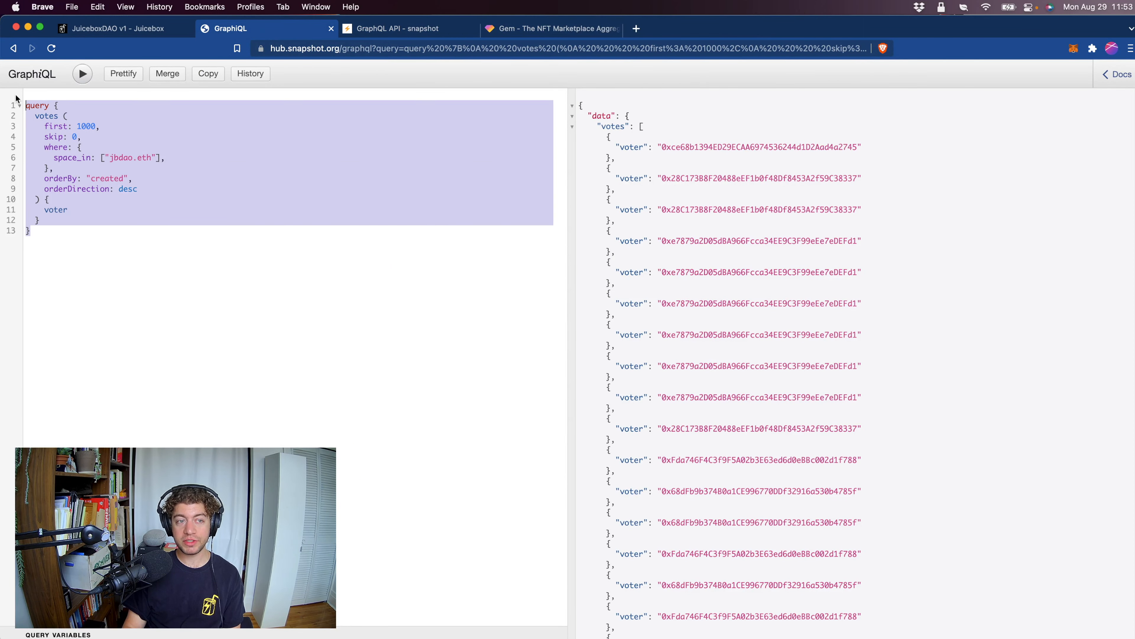
click(107, 297)
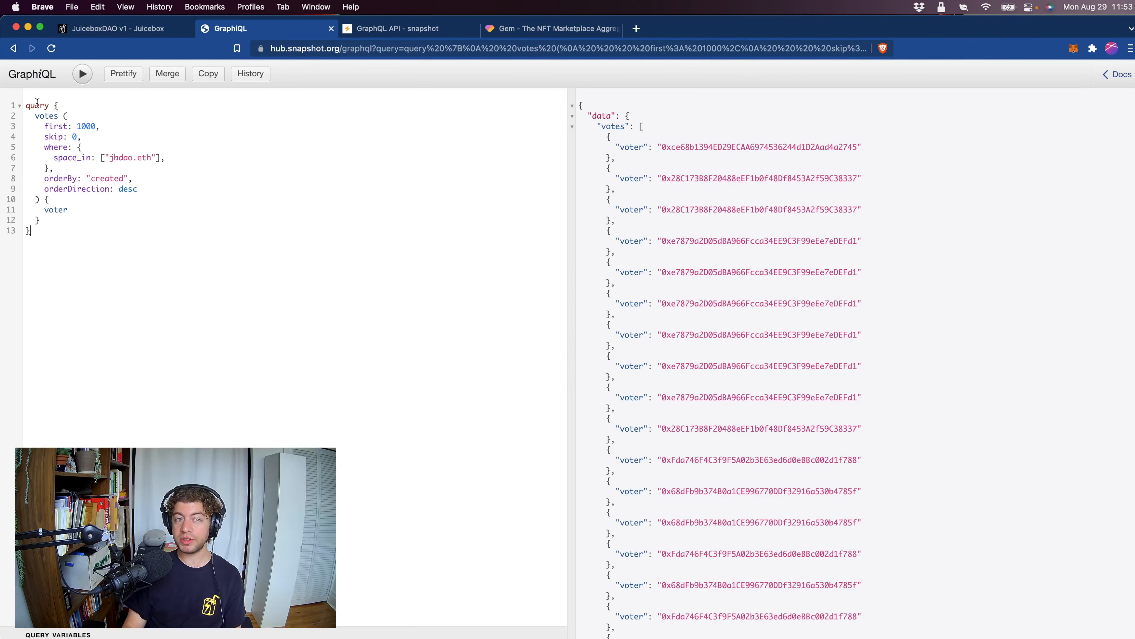
drag(30, 117, 58, 117)
click(79, 242)
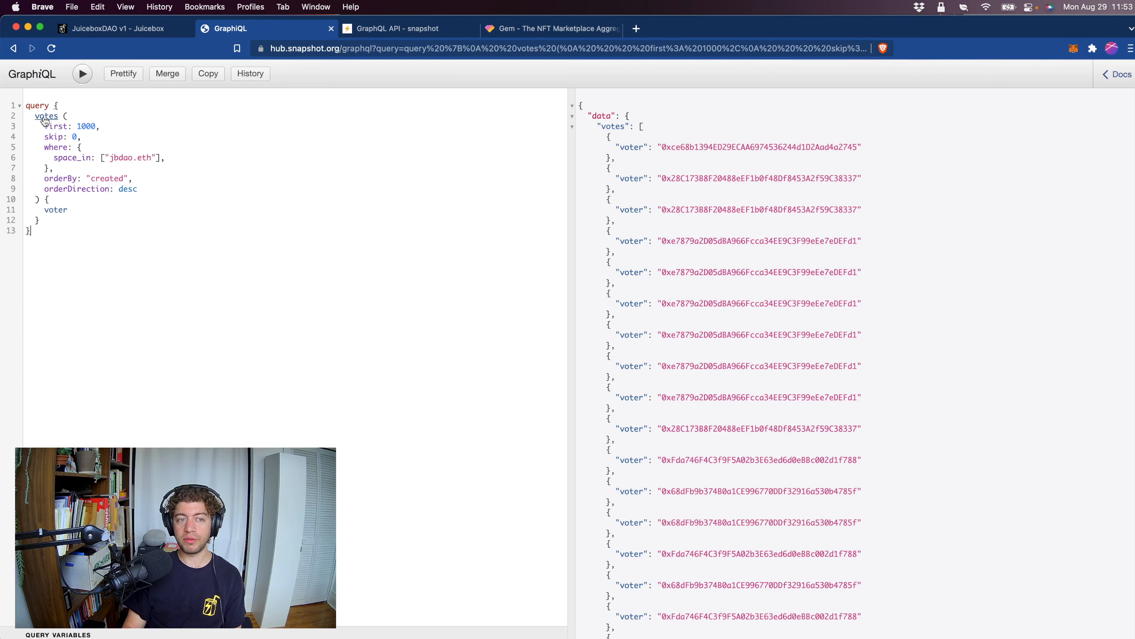
drag(77, 127, 100, 129)
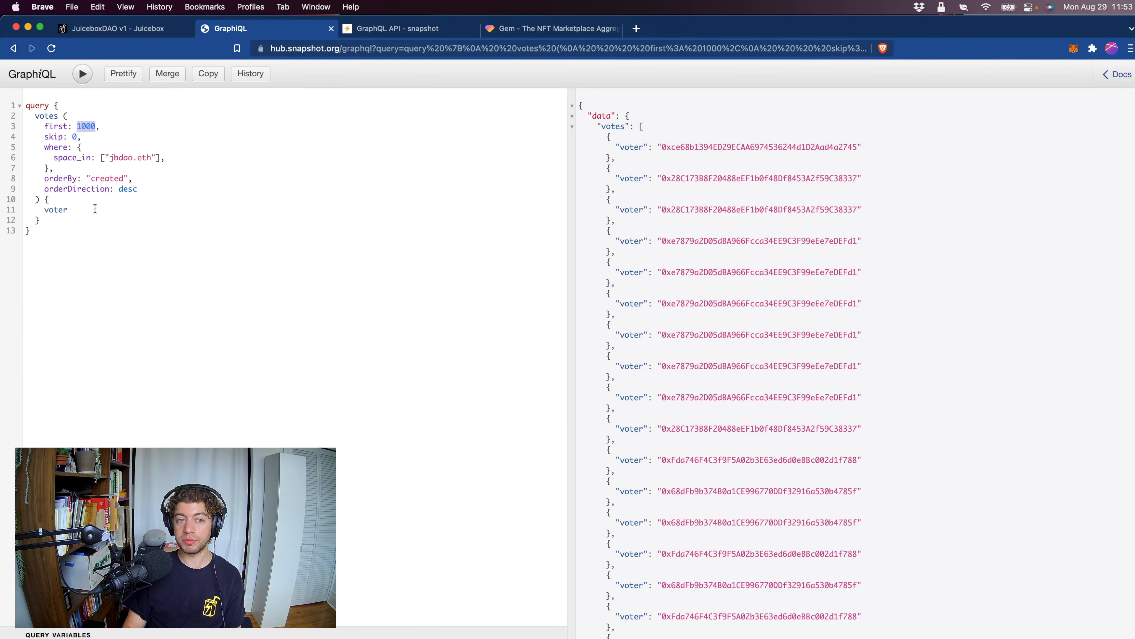
drag(112, 160, 153, 158)
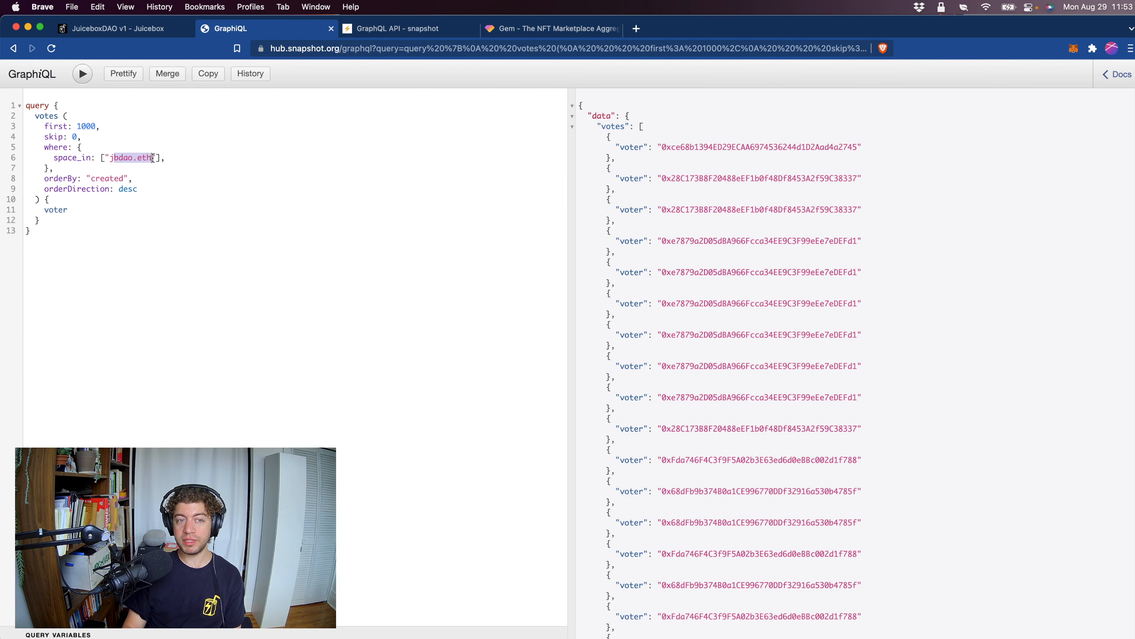
double_click(117, 159)
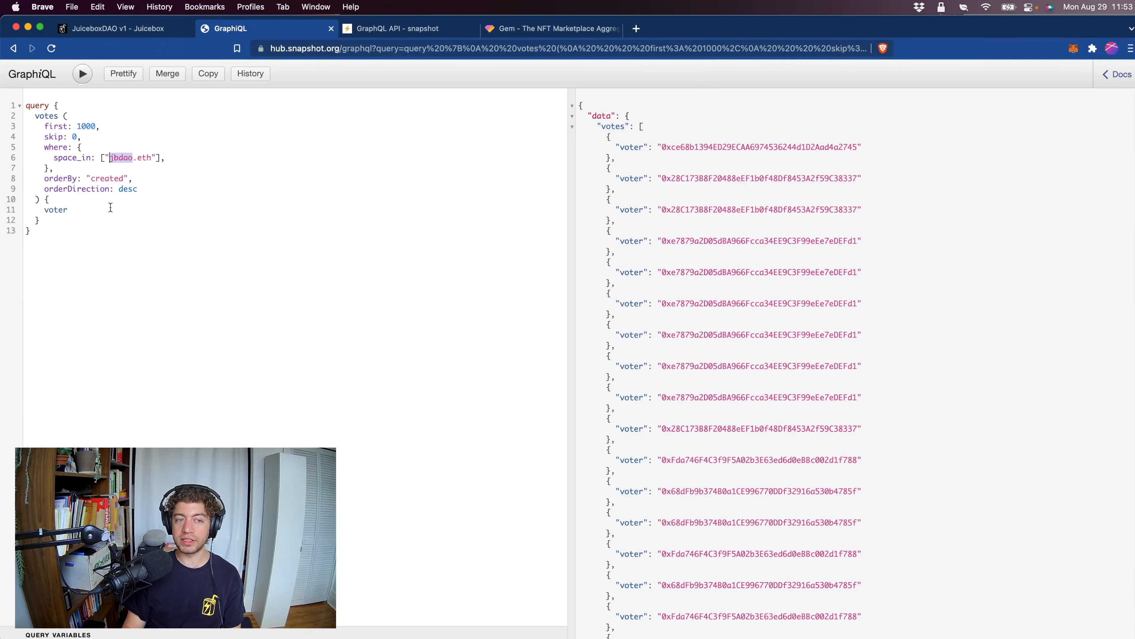
double_click(66, 210)
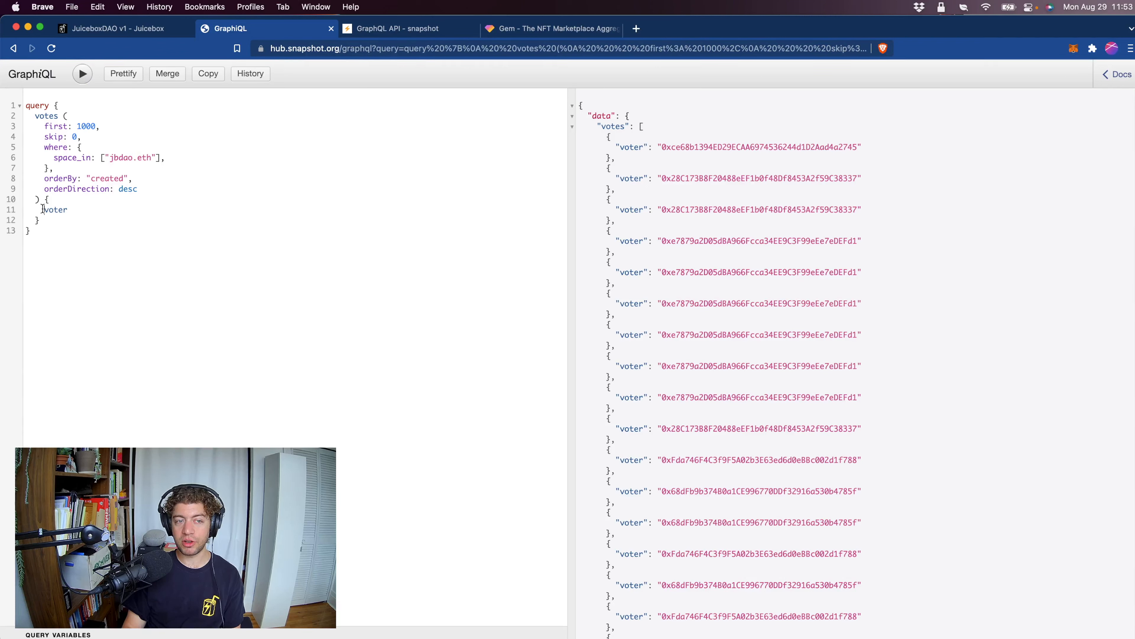
Run the votes query and copy its entire response into the empty untitled file in VS Code.
click(82, 75)
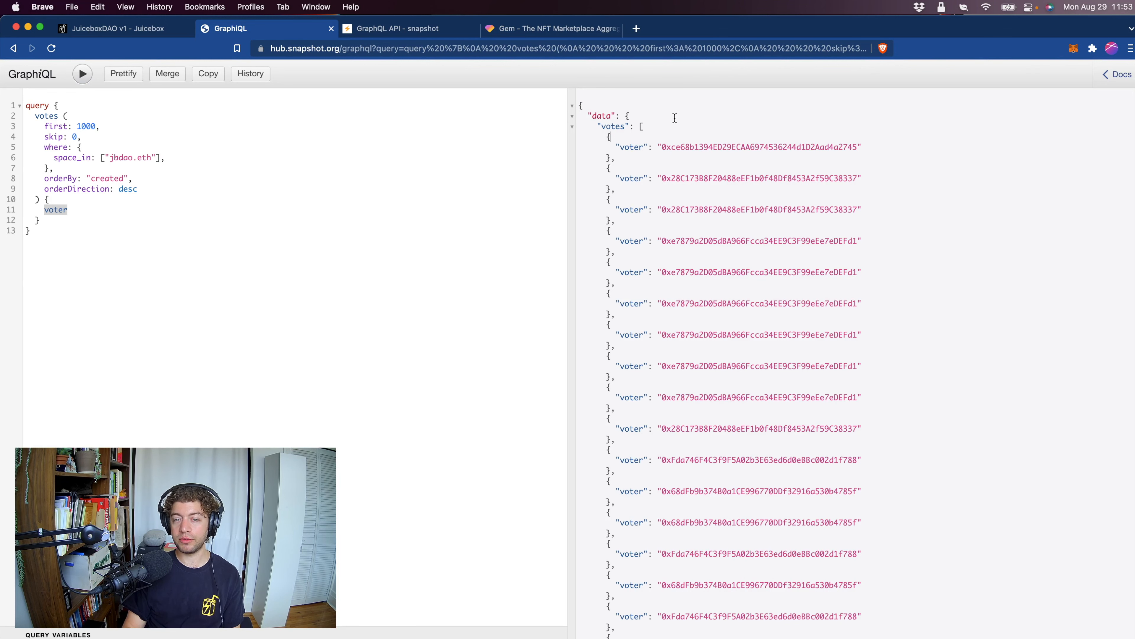
key(super+a)
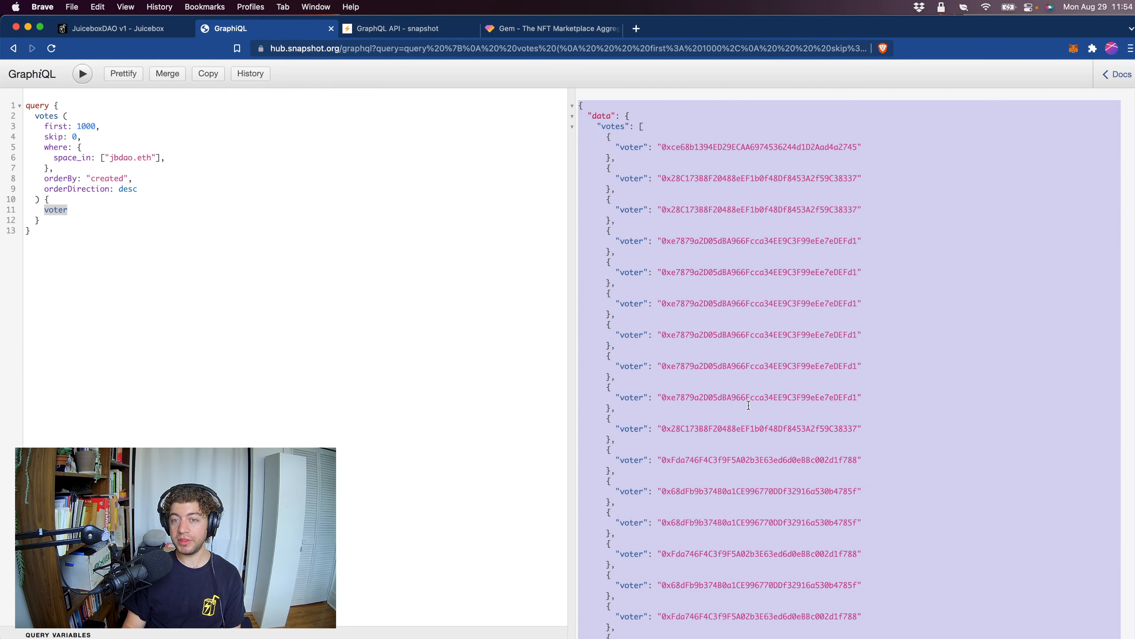
key(super+Tab)
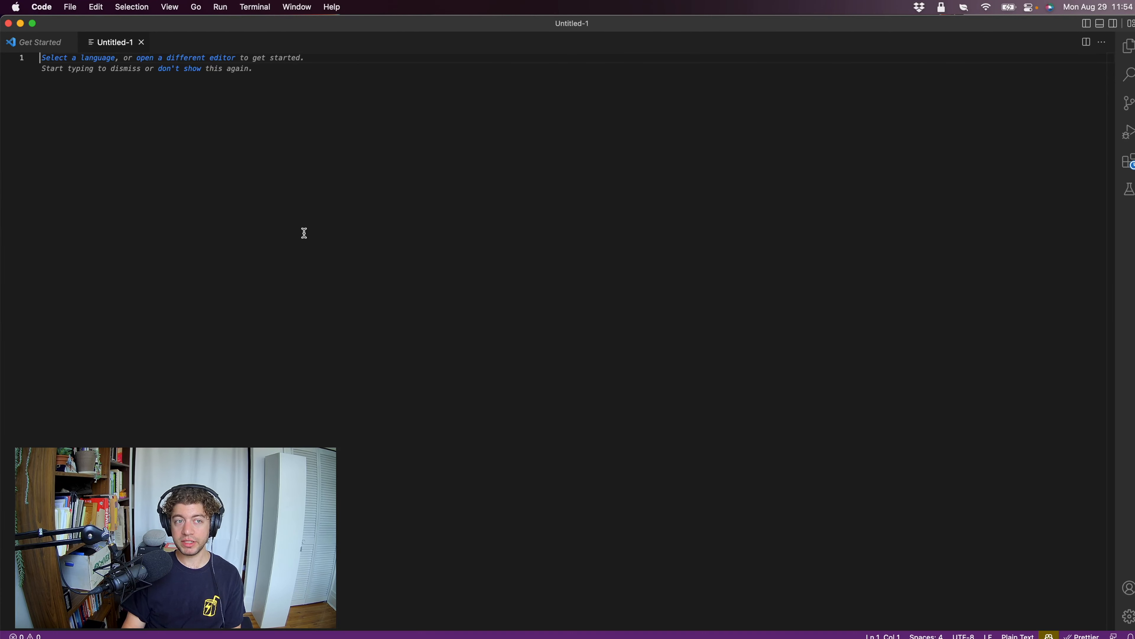
key(super+v)
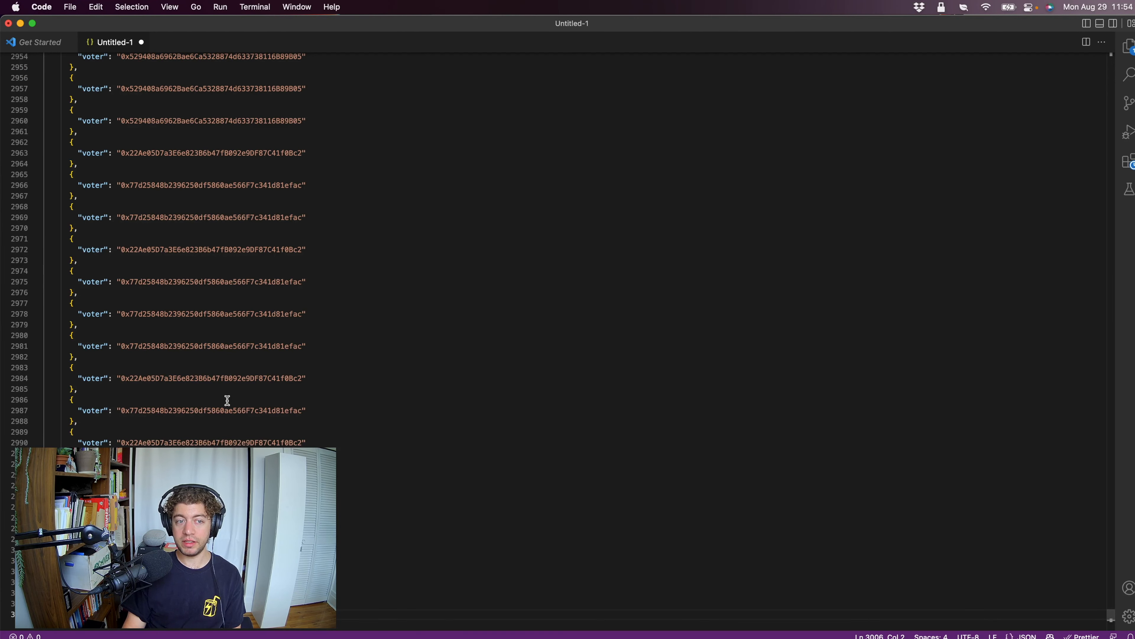
Find "0x" in the pasted response and select all its occurrences at once, closing the search.
scroll(228, 401, up, 20)
scroll(230, 402, up, 20)
click(173, 192)
key(super+f)
text(0x)
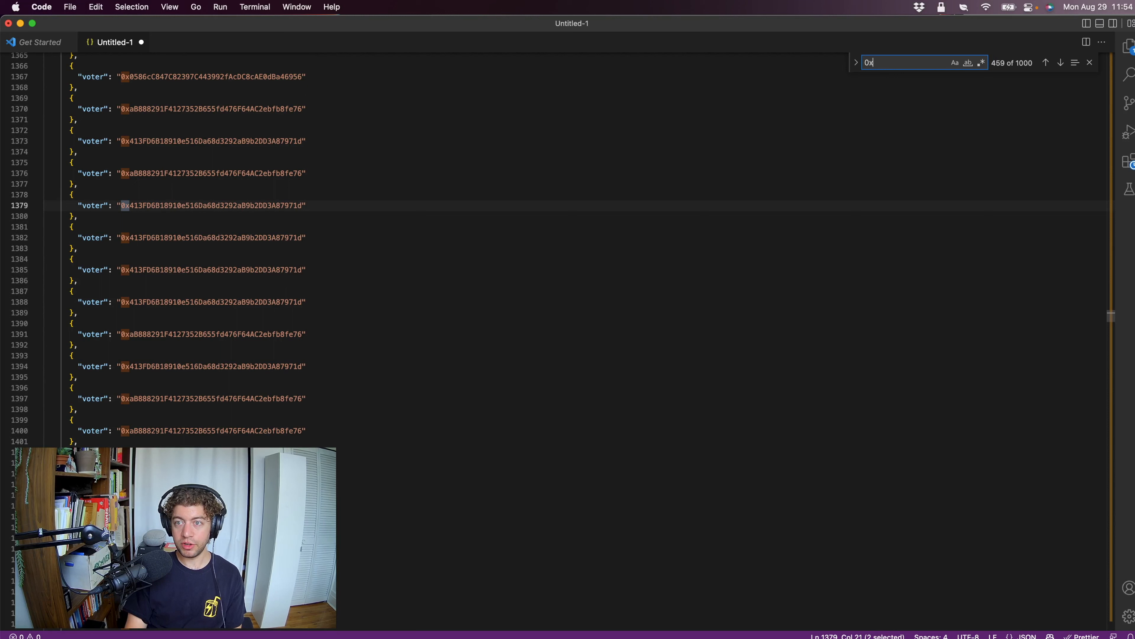
key(Return)
key(Return)
key(Return)
key(Return)
key(Return)
key(Return)
key(Return)
key(Return)
key(Return)
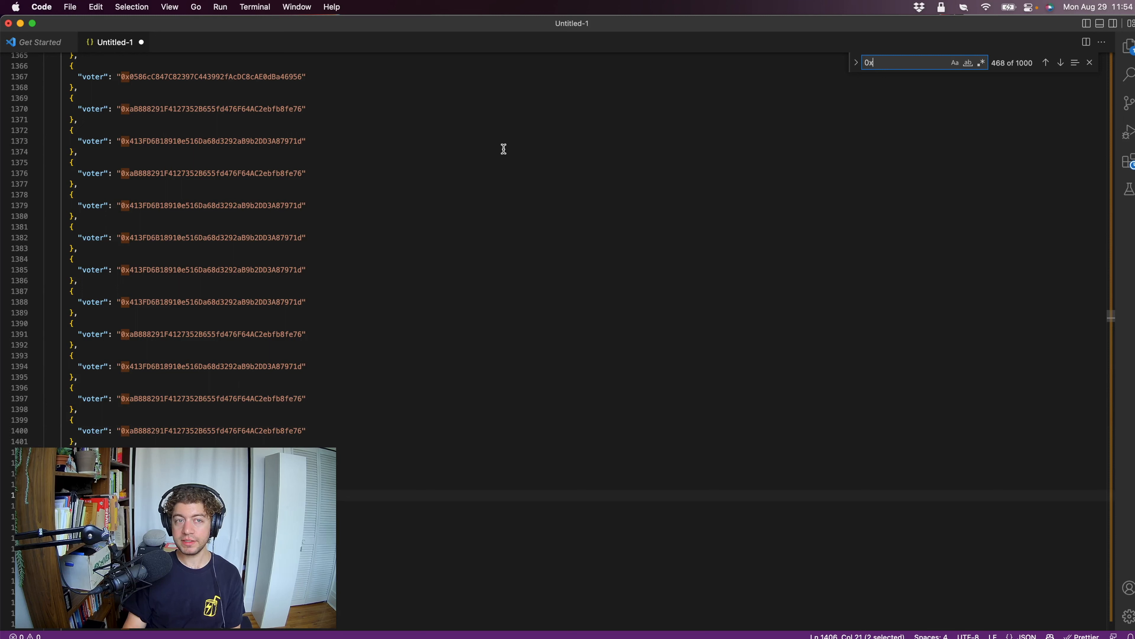
click(144, 5)
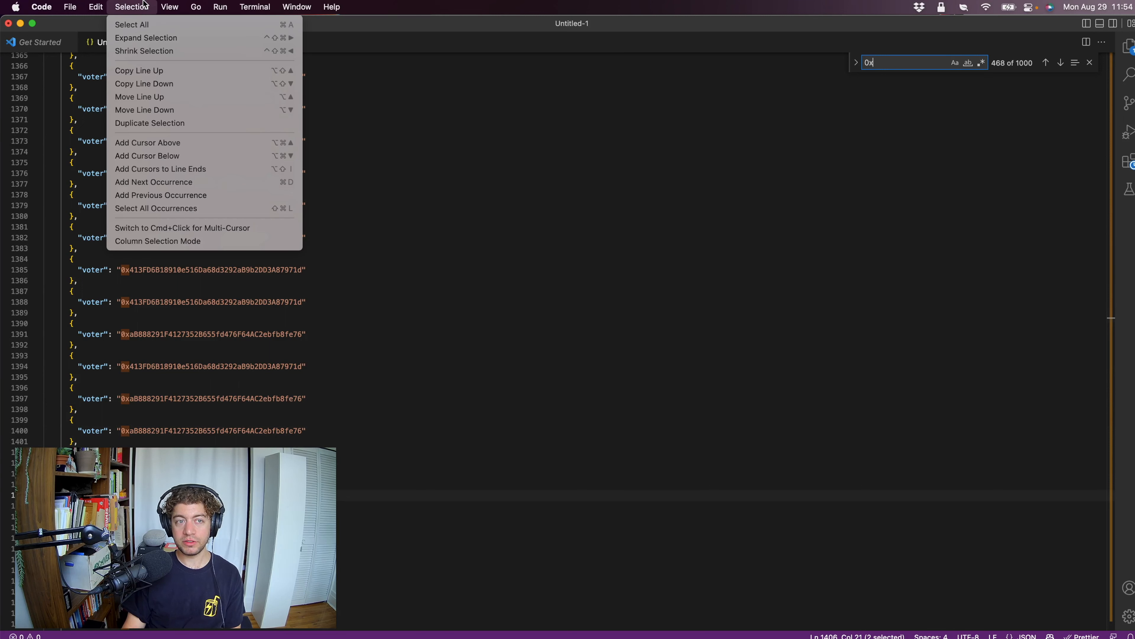
click(152, 208)
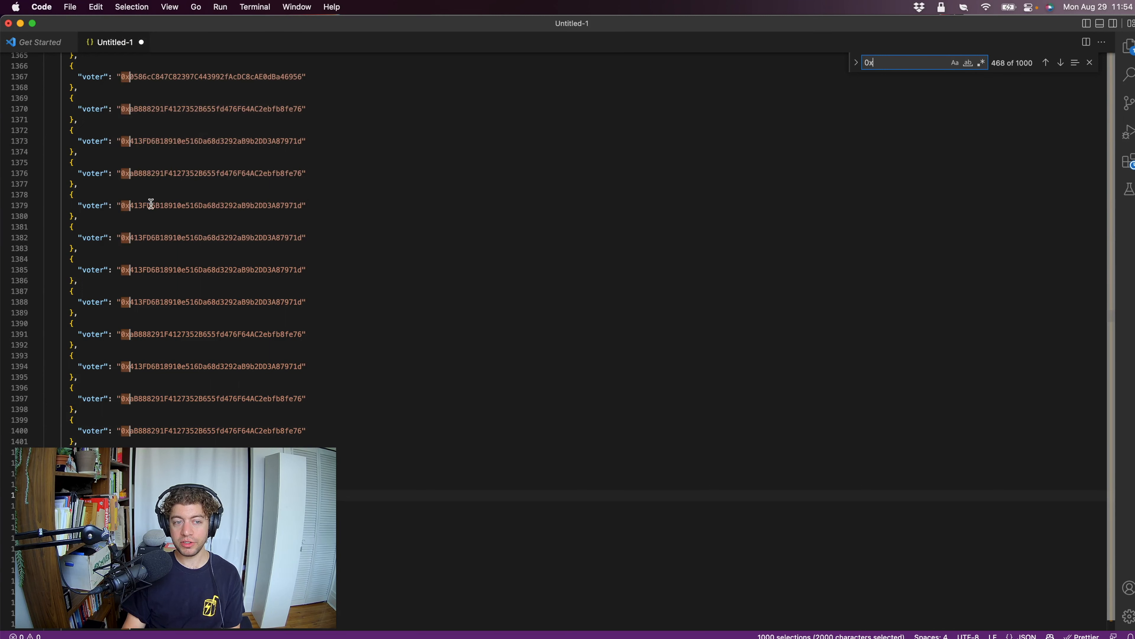
click(1090, 62)
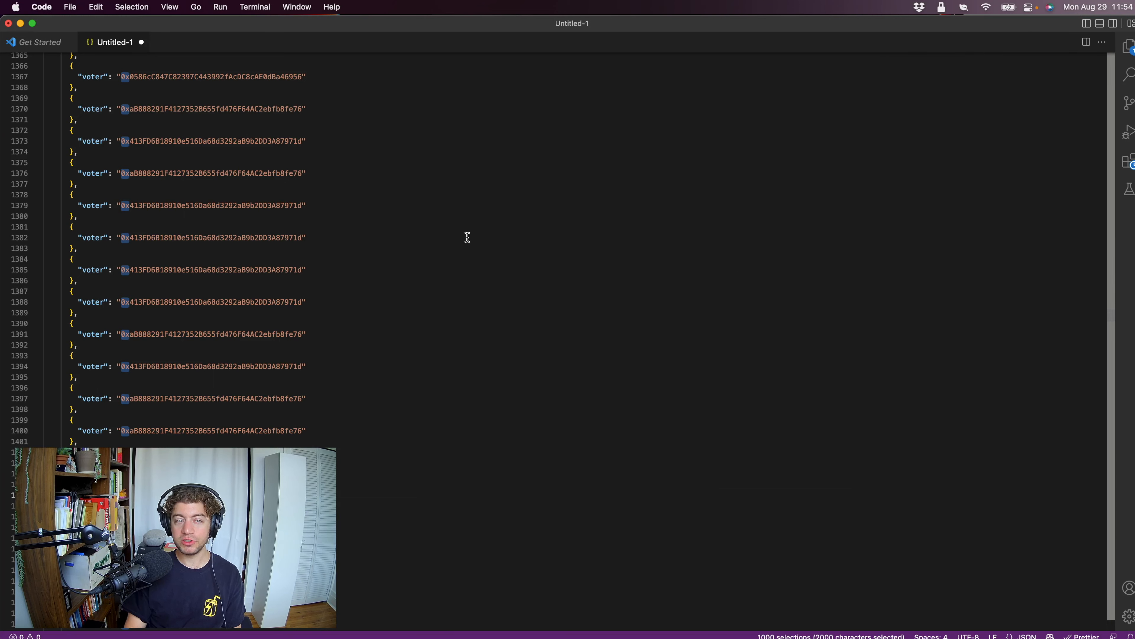
Extend every selection to the full voter address, cut the addresses and replace the whole file content with them.
key(shift+alt+Right)
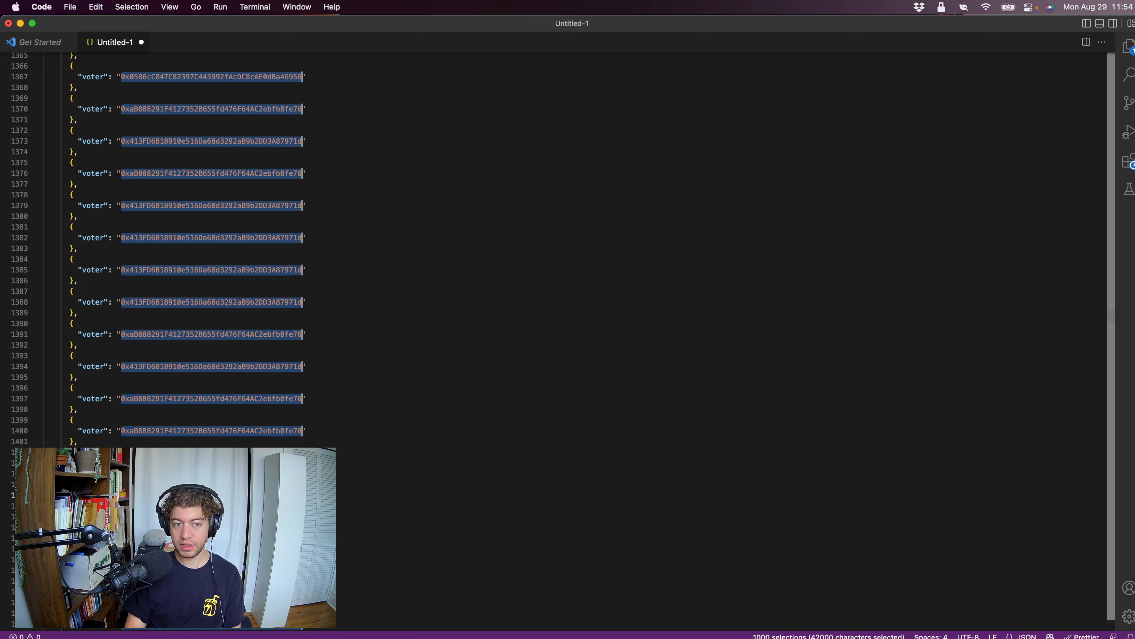
key(BackSpace)
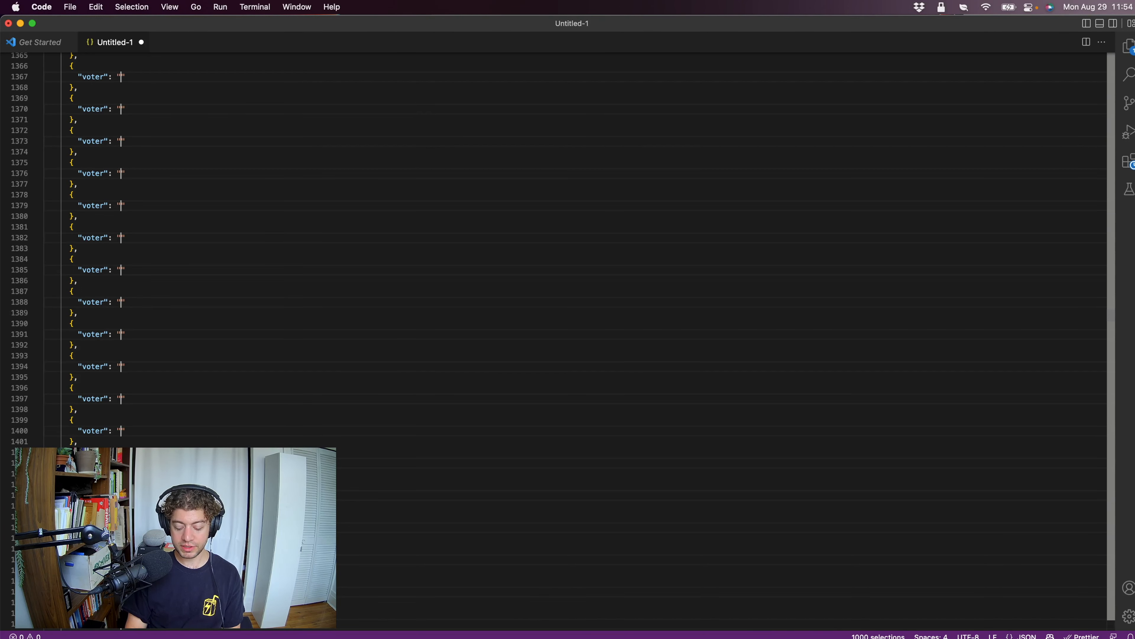
key(super+a)
key(BackSpace)
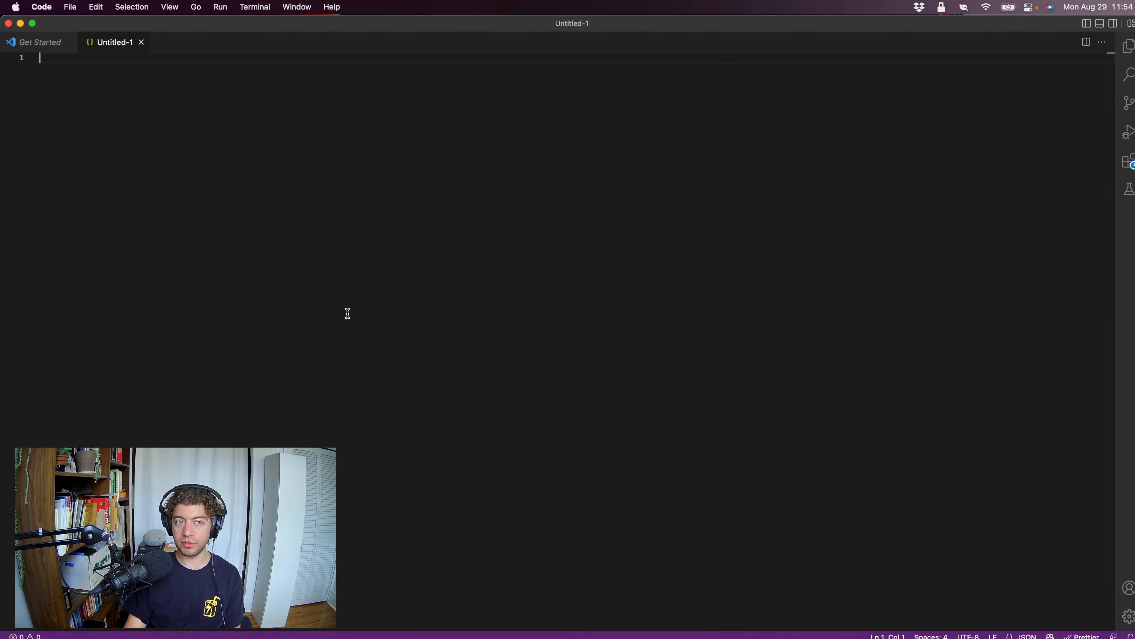
key(super+v)
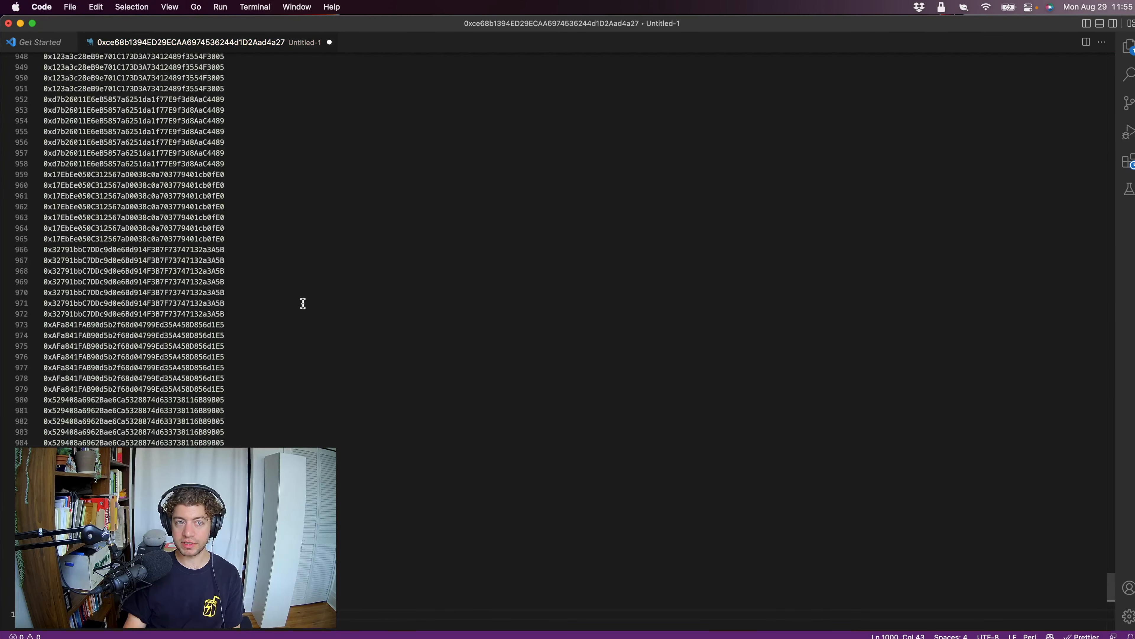
Find "0x" in the address-only list and select every occurrence at once, closing the search.
scroll(286, 306, up, 20)
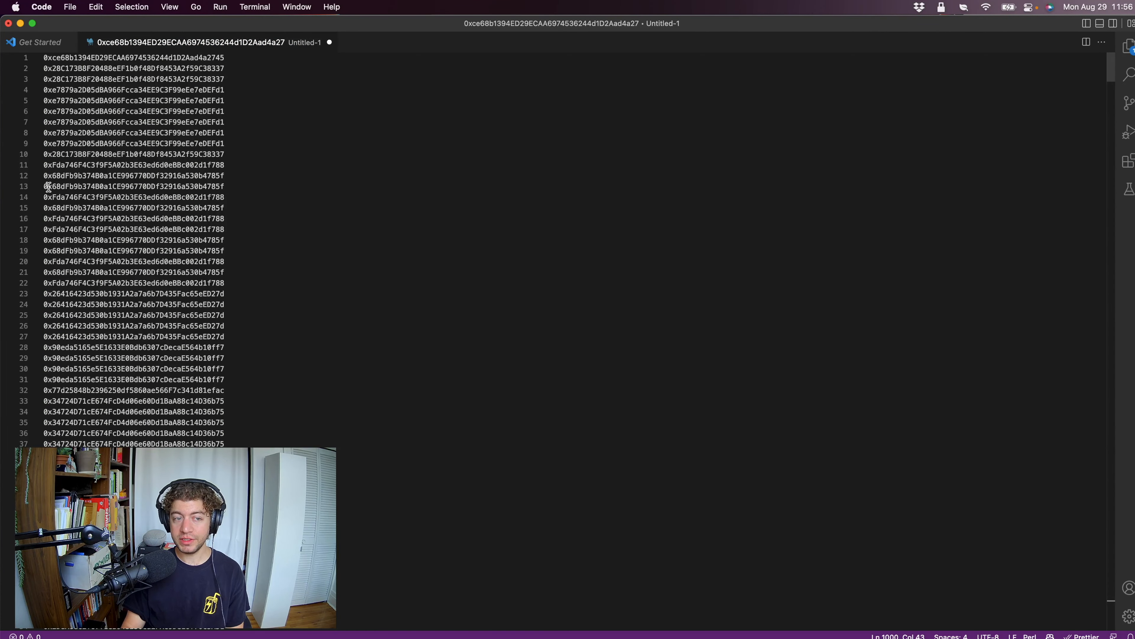
key(super+f)
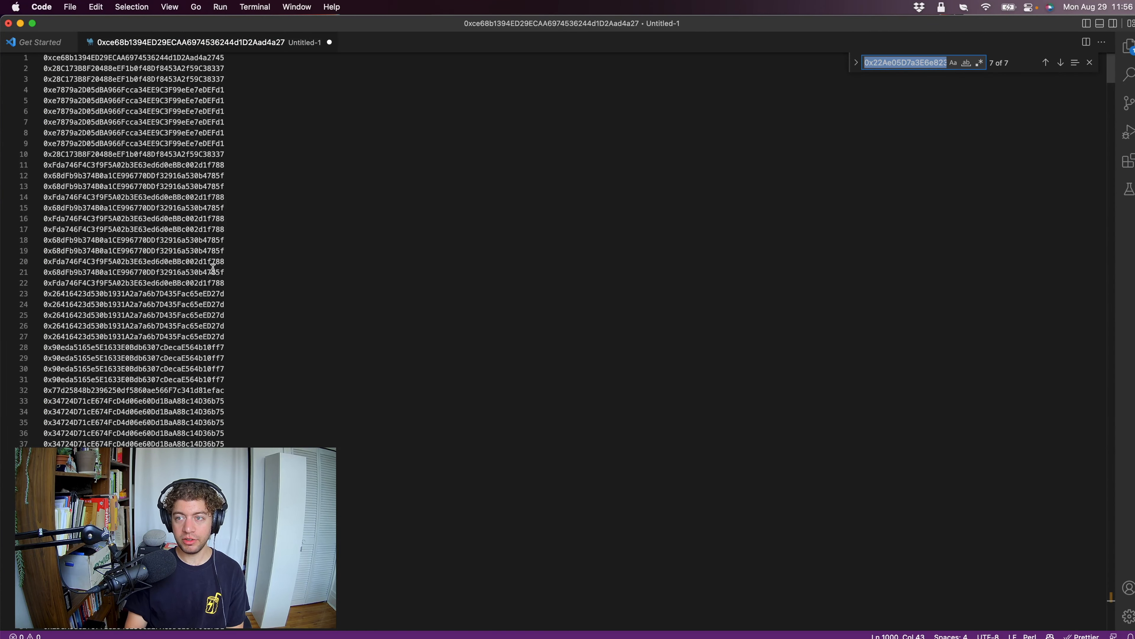
text(0x)
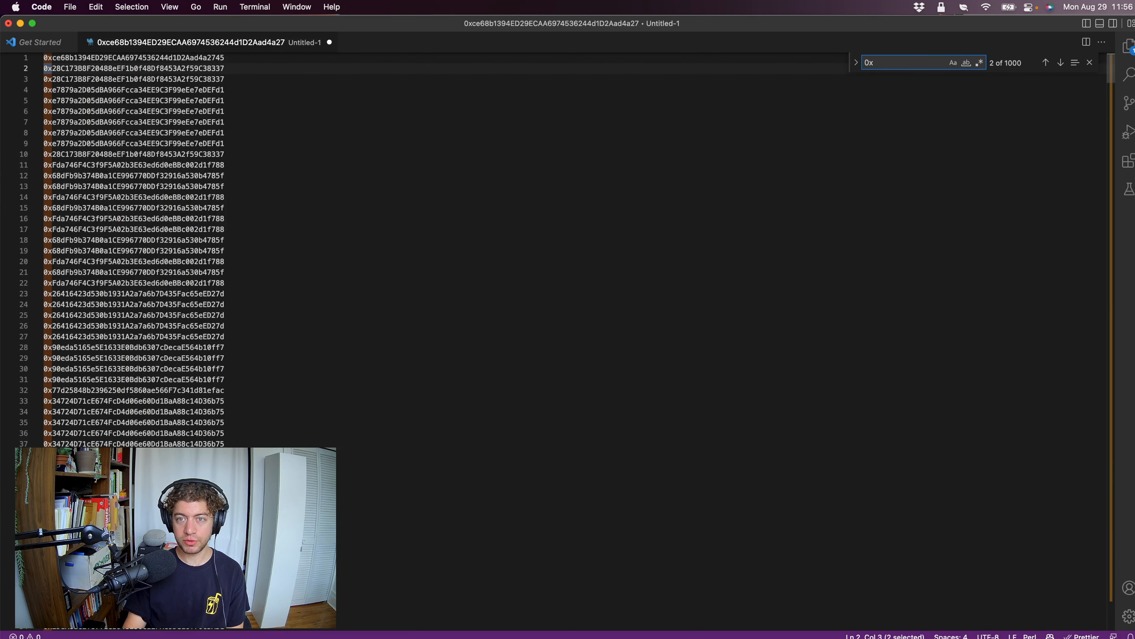
click(131, 7)
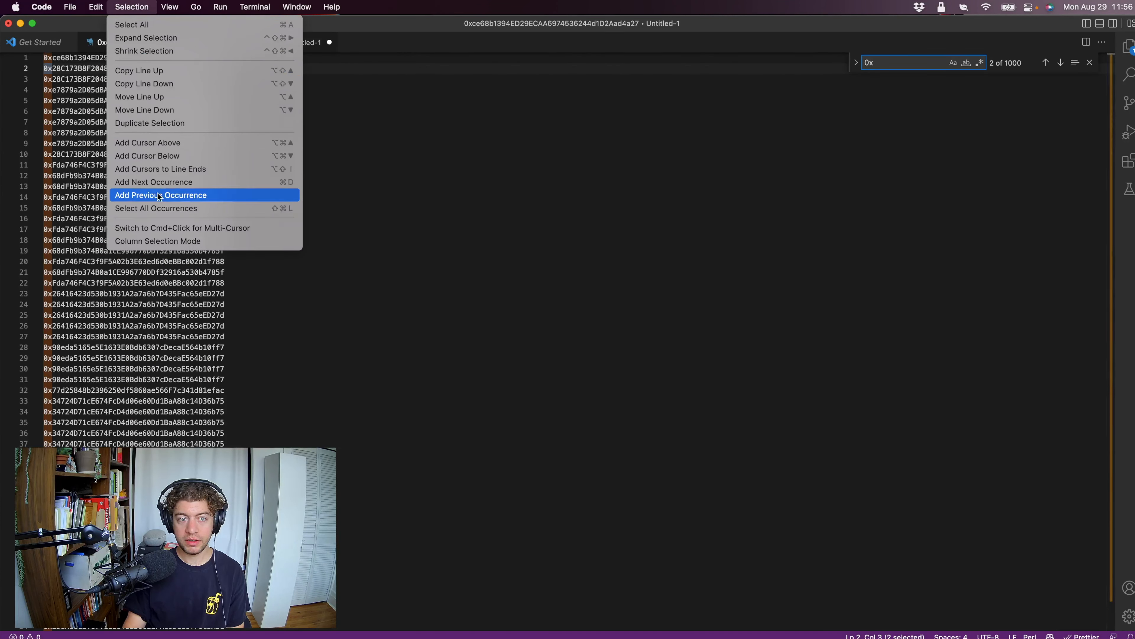
click(159, 209)
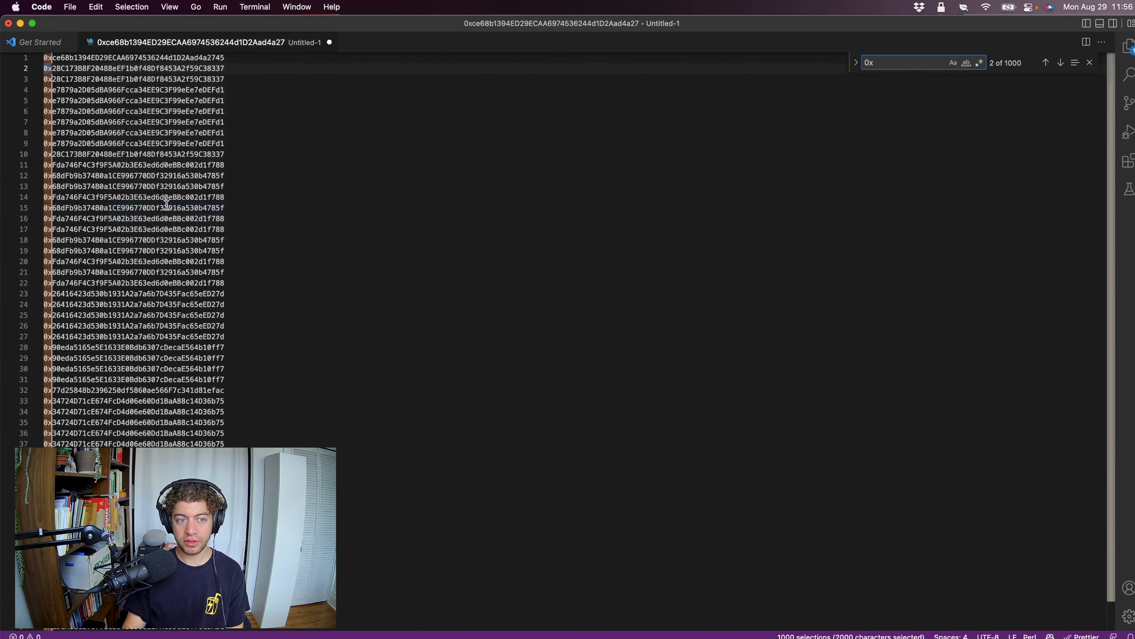
click(1089, 62)
Append a comma to the end of every address line except the last one.
key(super+Right)
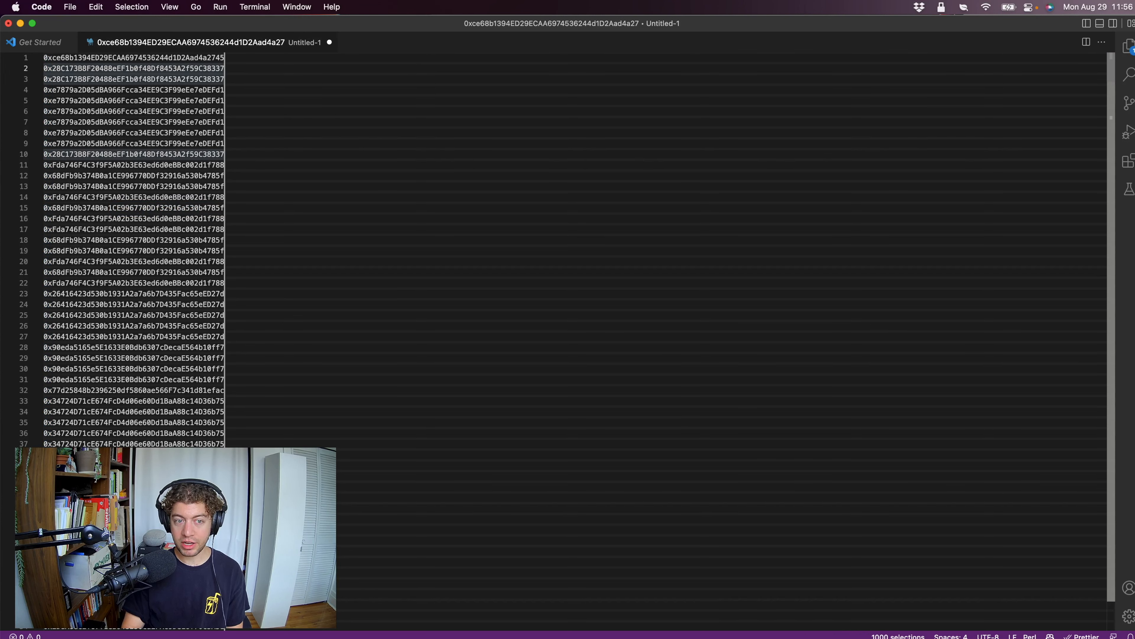
text(,)
scroll(186, 369, down, 20)
scroll(186, 370, down, 20)
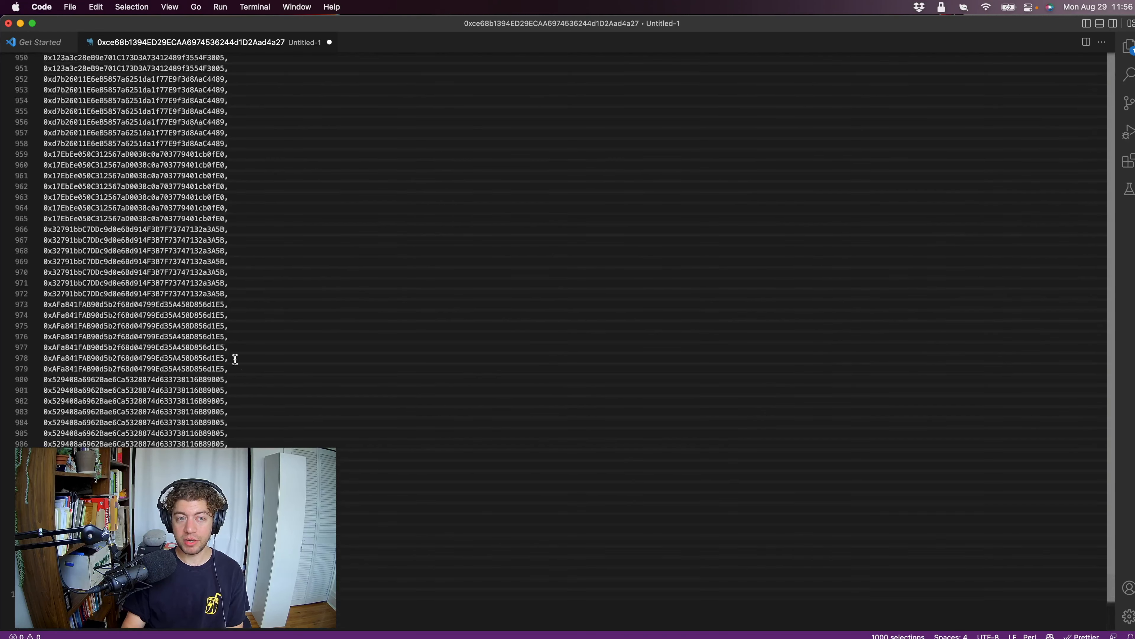
key(Escape)
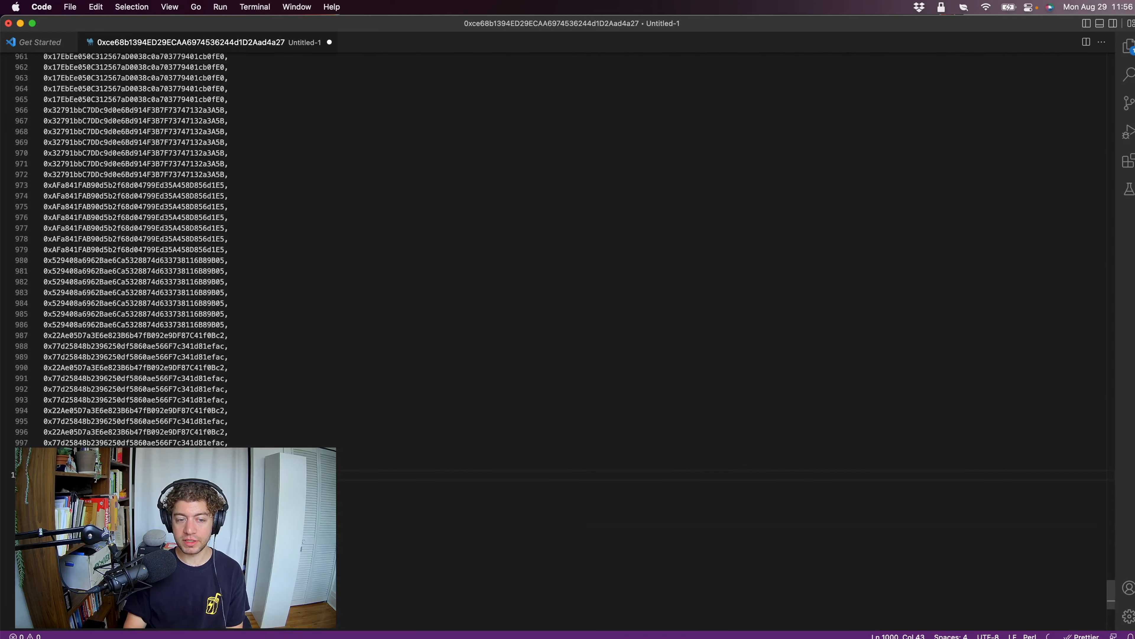
Copy the whole comma-separated list and paste it as the addresses to convert on the ens2hex page in Brave.
key(super+a)
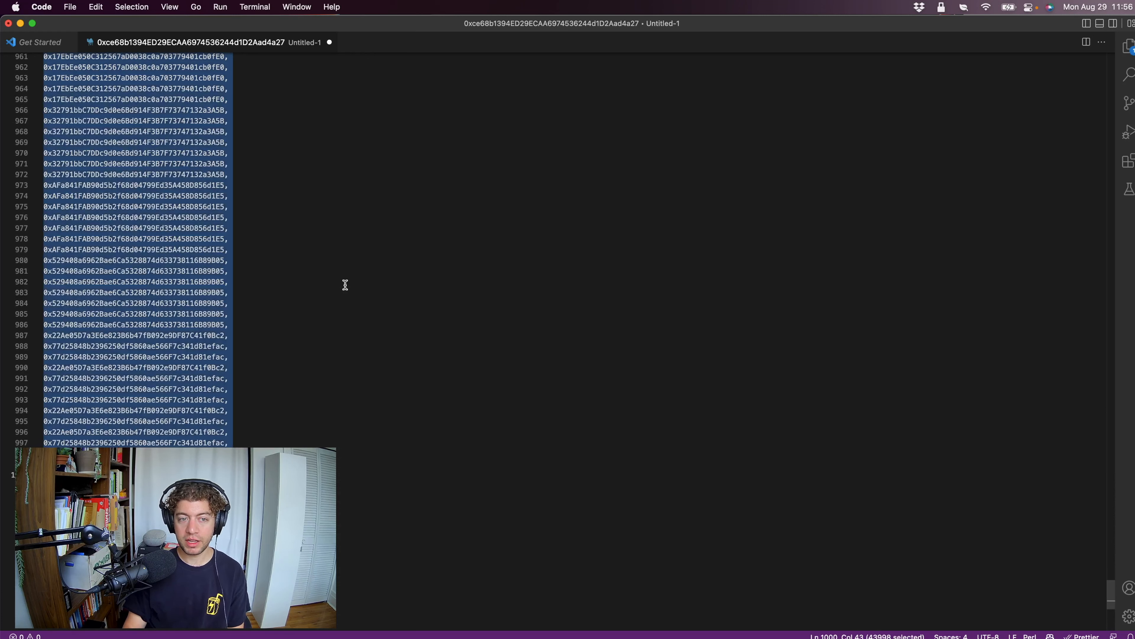
key(super+Tab)
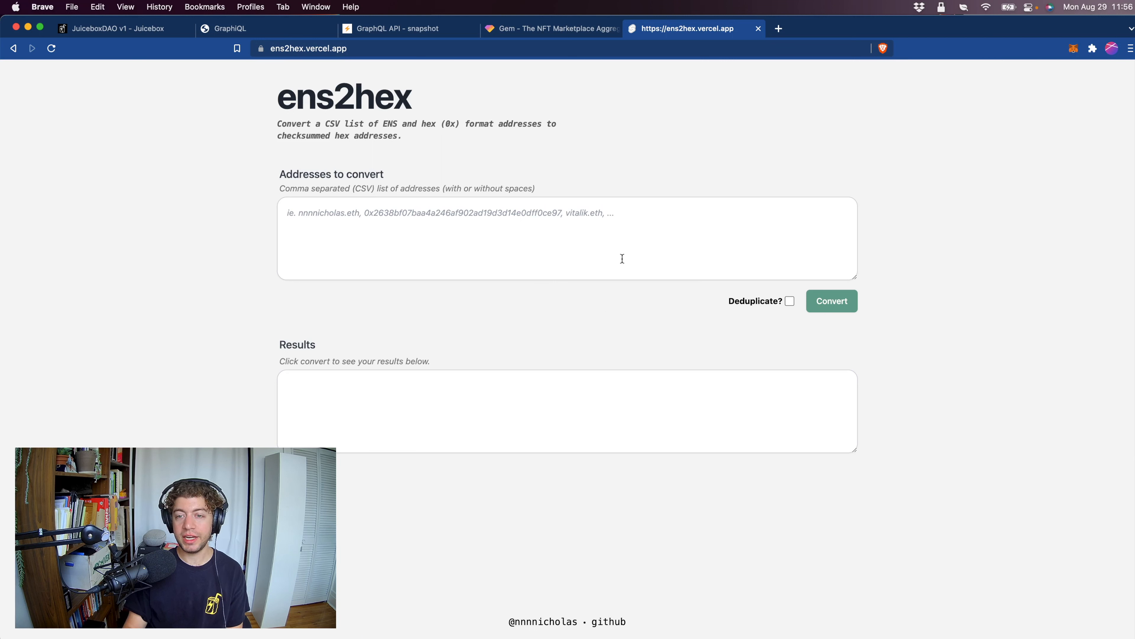
click(358, 242)
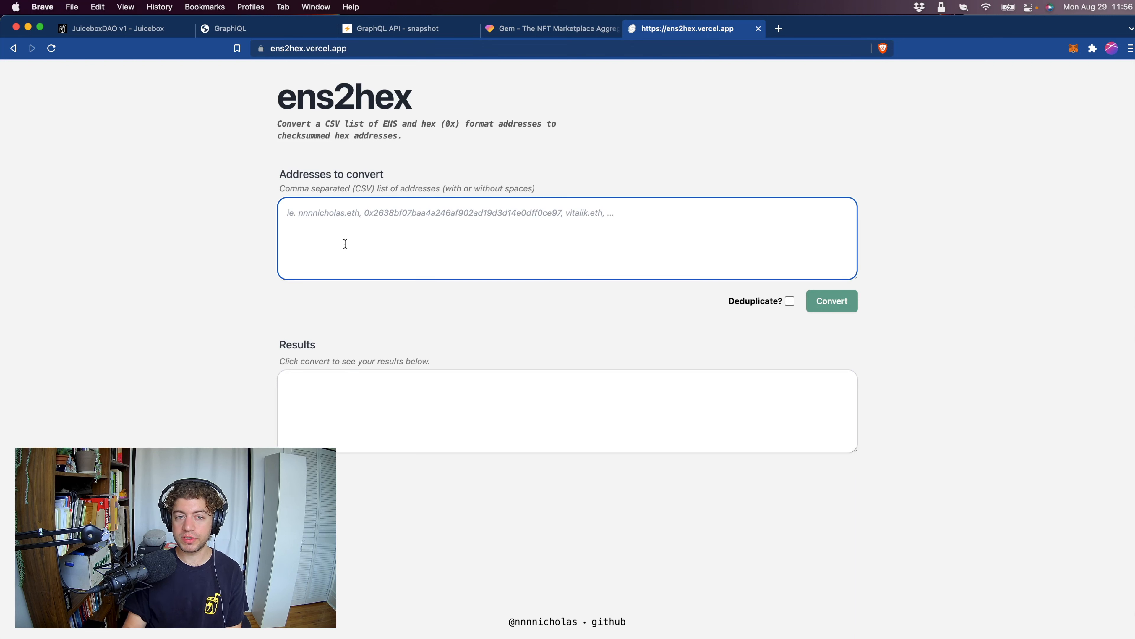
key(super+v)
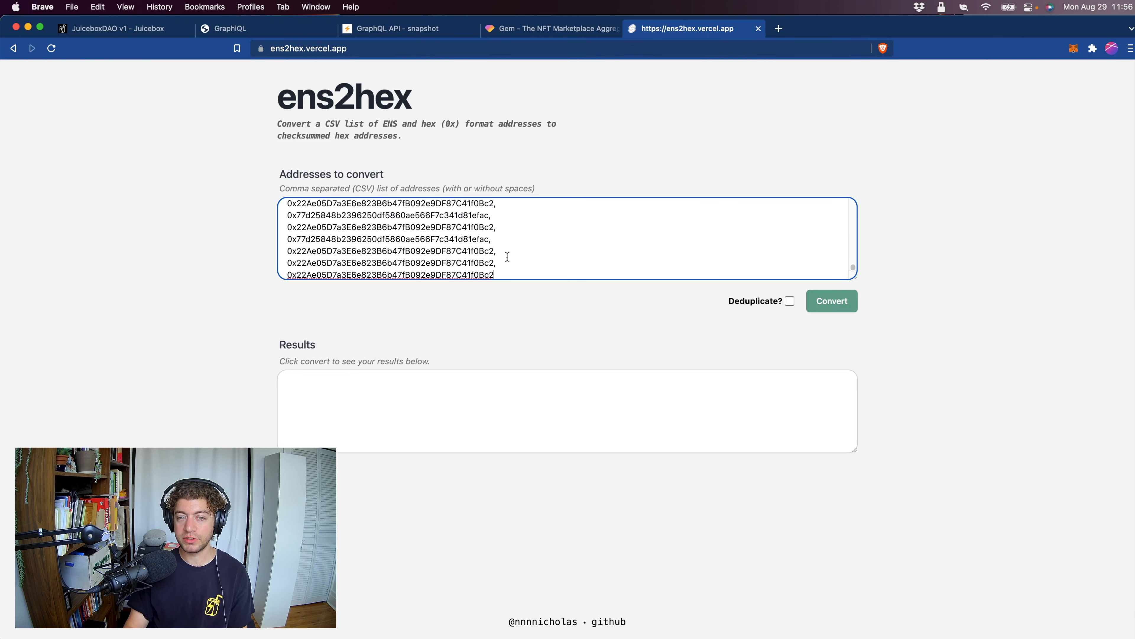
Enable deduplication, append ", vitalik.eth" to the end of the input addresses and convert the list.
click(793, 305)
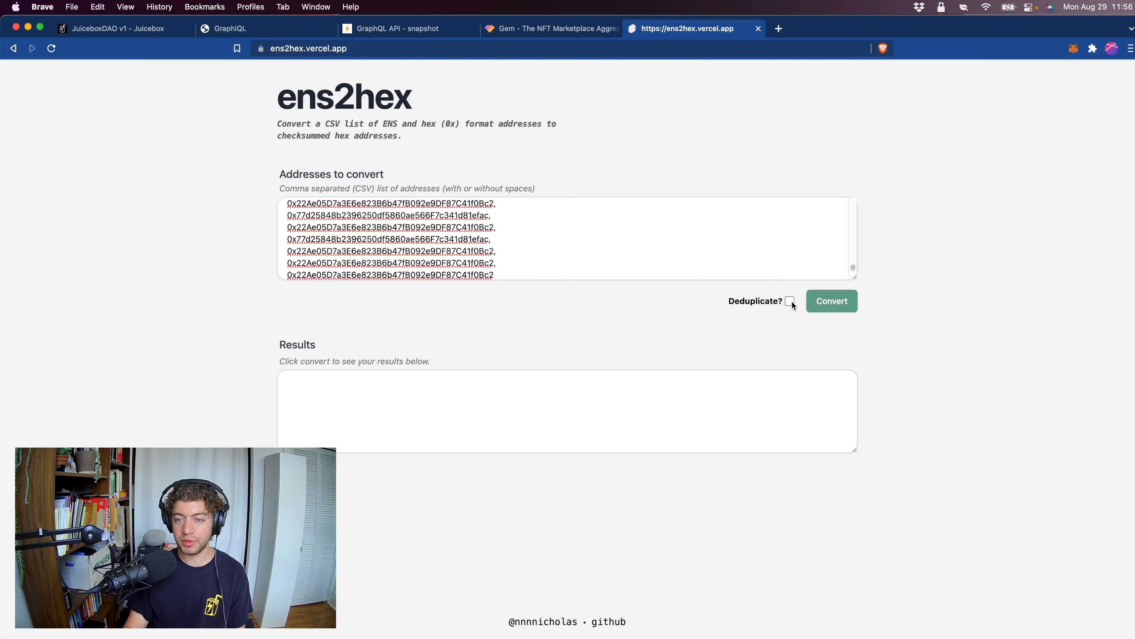
scroll(689, 242, down, 1)
scroll(689, 242, down, 1)
click(518, 263)
text(, vitalik.eth)
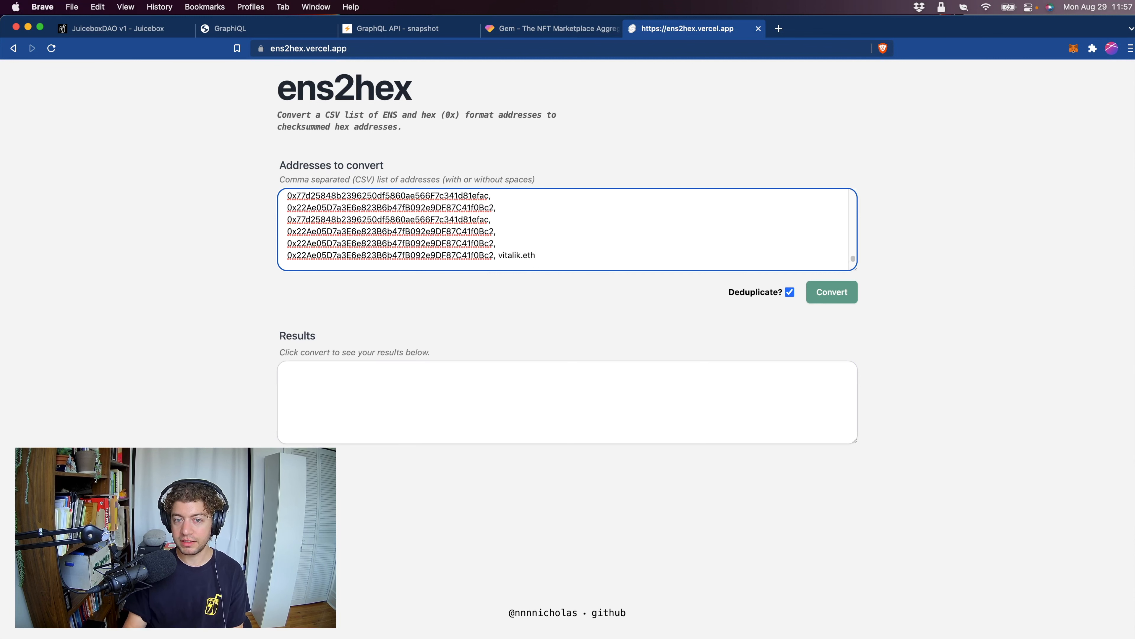
click(851, 298)
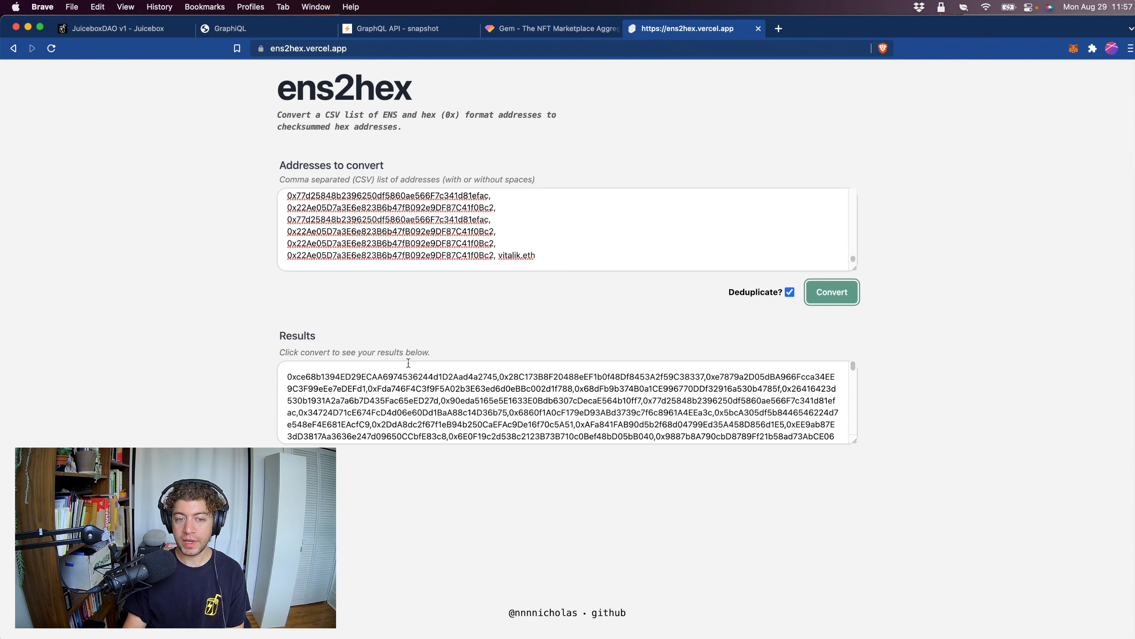
Compare the converted results with the repeated input addresses and the final vitalik.eth entry.
drag(292, 374, 481, 399)
scroll(378, 230, up, 5)
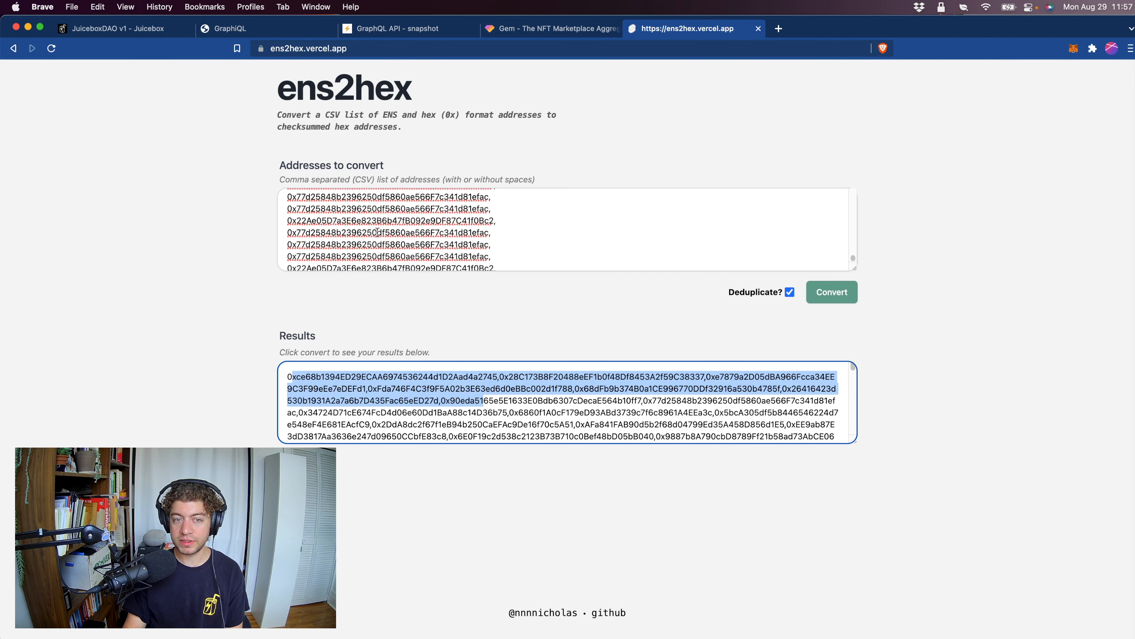
drag(293, 227, 503, 227)
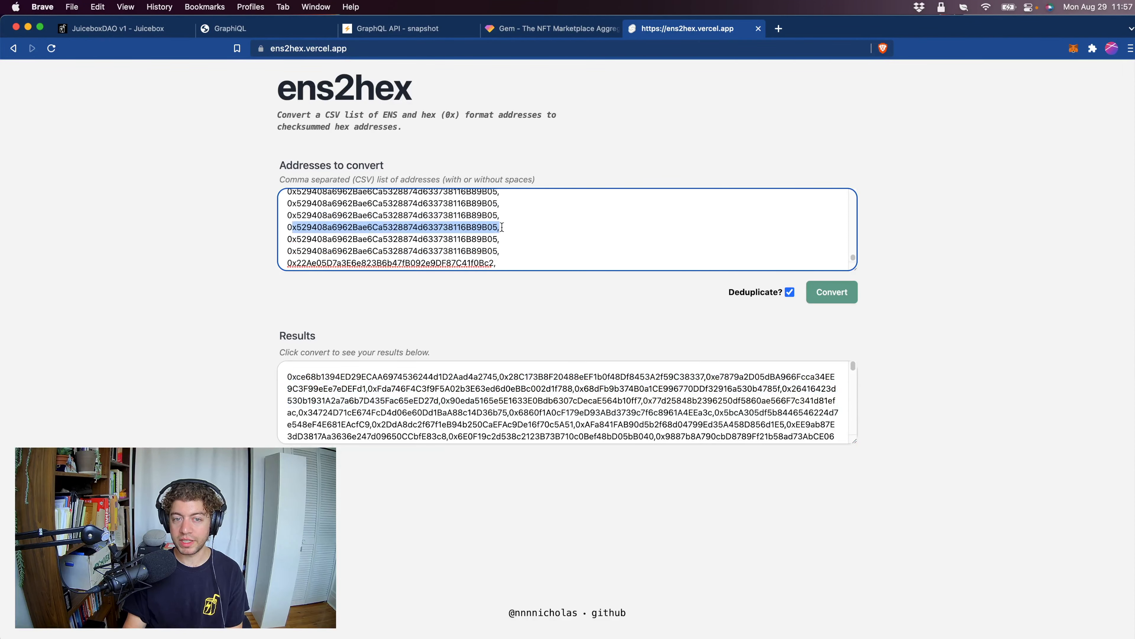
scroll(590, 381, down, 10)
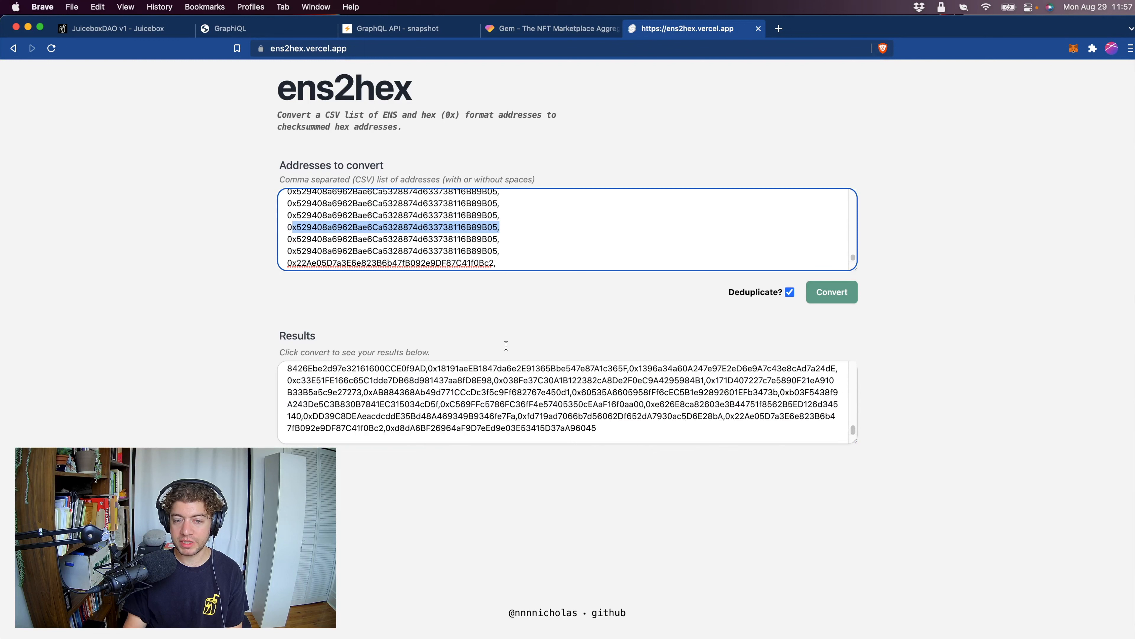
scroll(459, 218, down, 10)
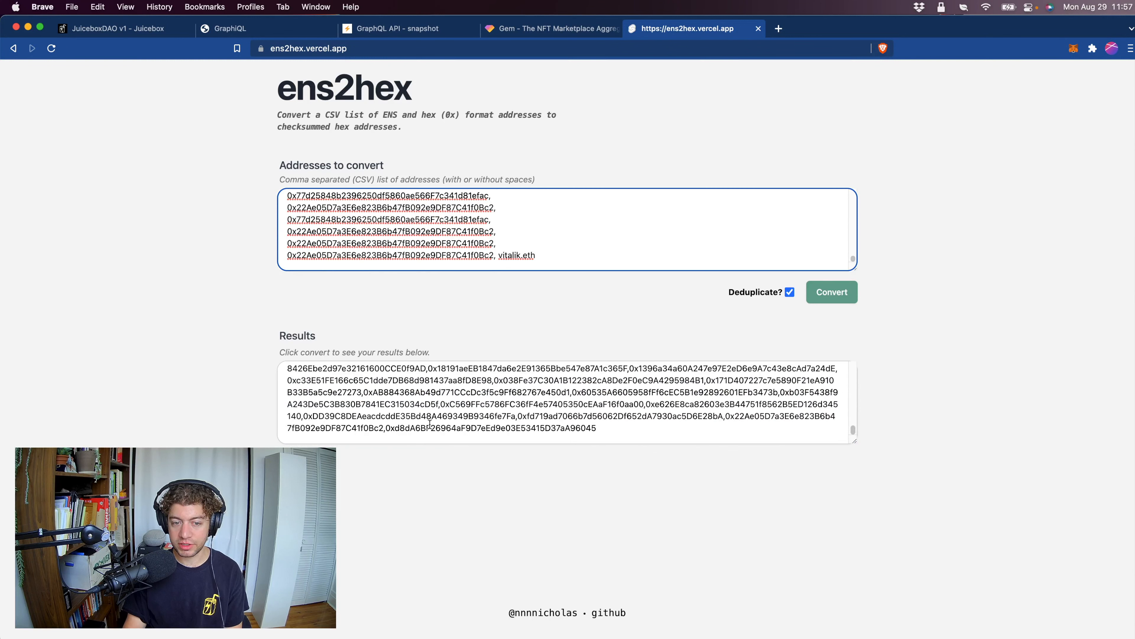
double_click(456, 426)
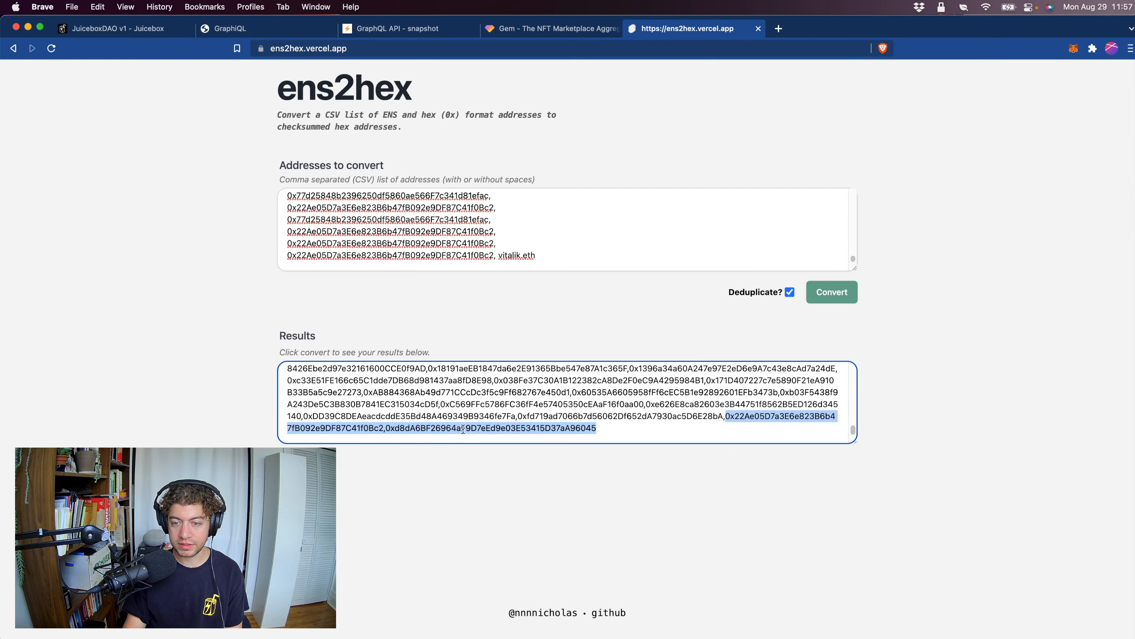
Copy the complete conversion results into a new untitled file in VS Code.
drag(612, 428, 385, 428)
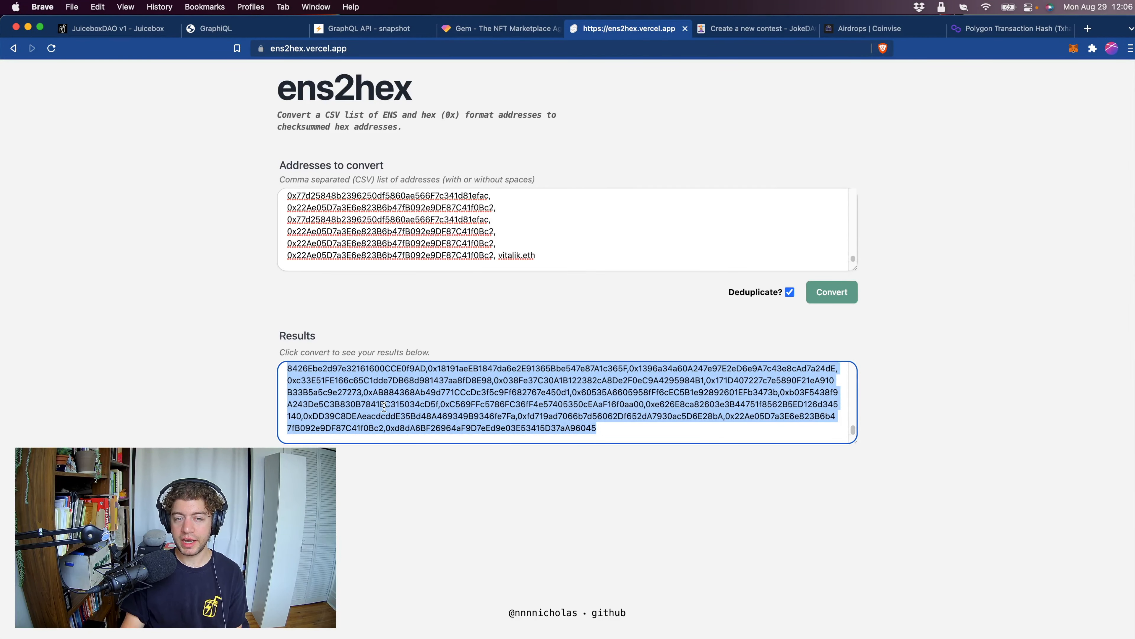
key(super+Tab)
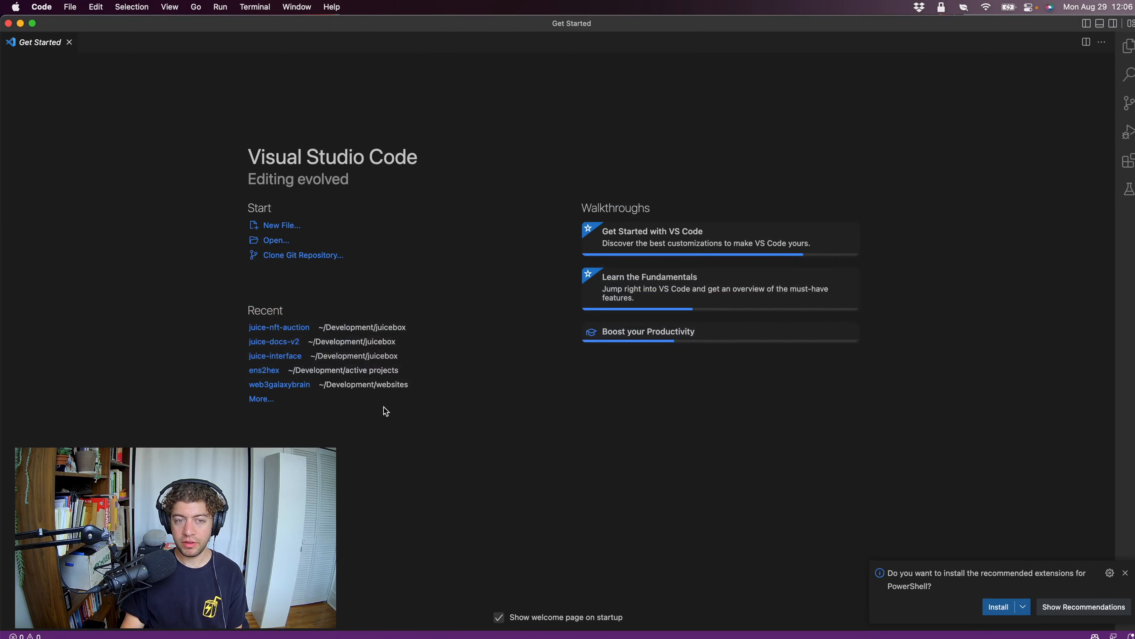
key(super+n)
key(super+f)
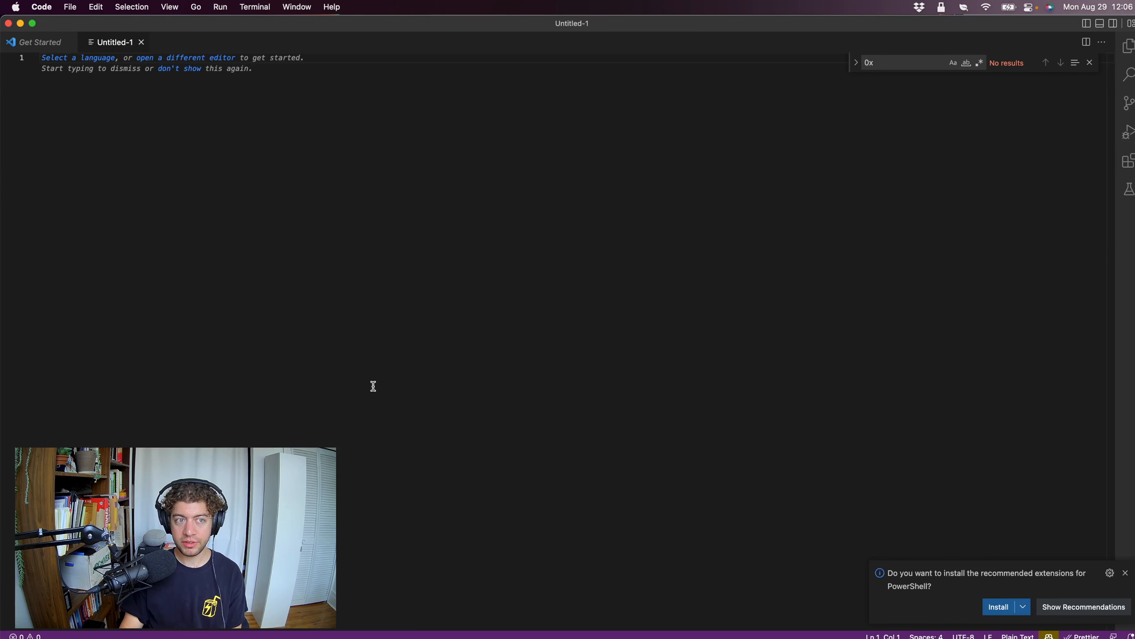
key(super+v)
Select all occurrences of "0x" in the pasted single-line results through the search and close it.
key(super+f)
key(super+v)
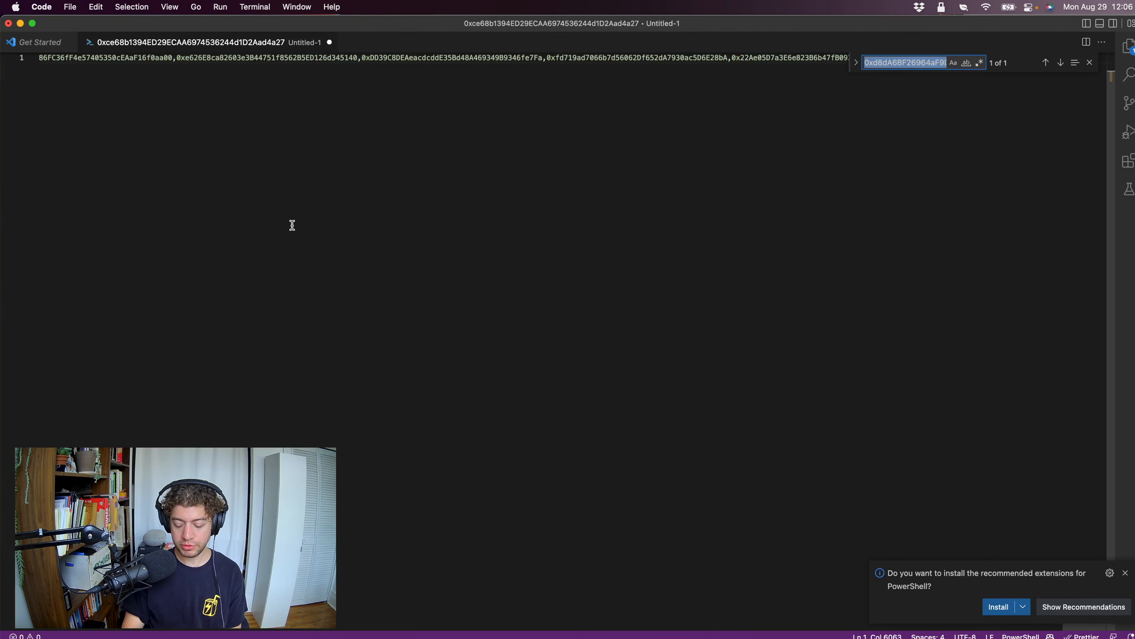
text(0x)
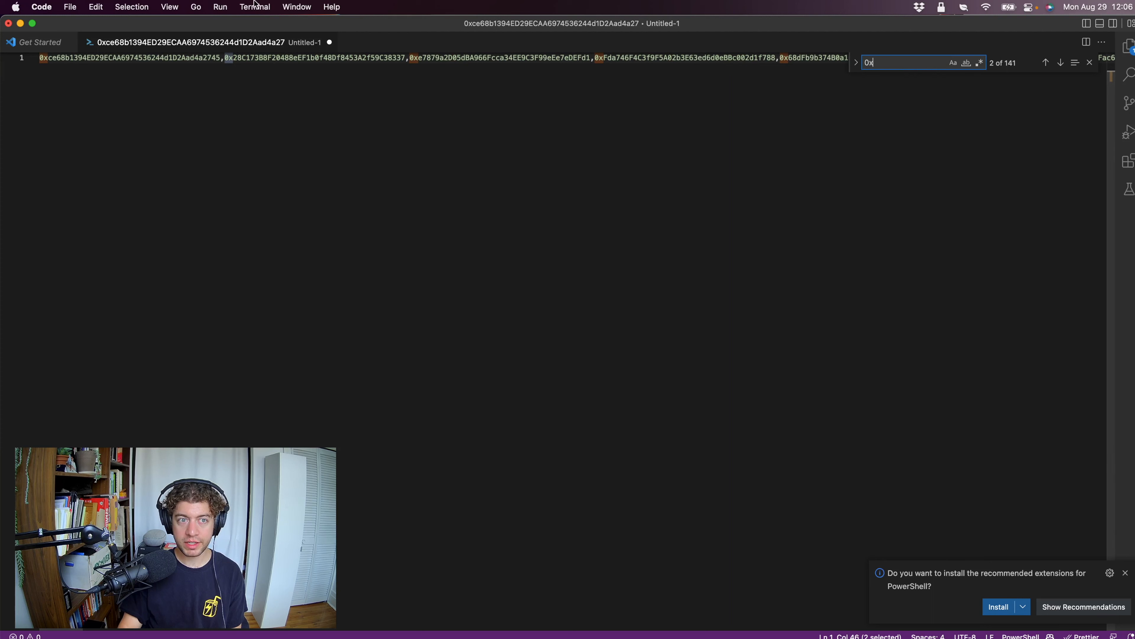
click(131, 7)
click(158, 210)
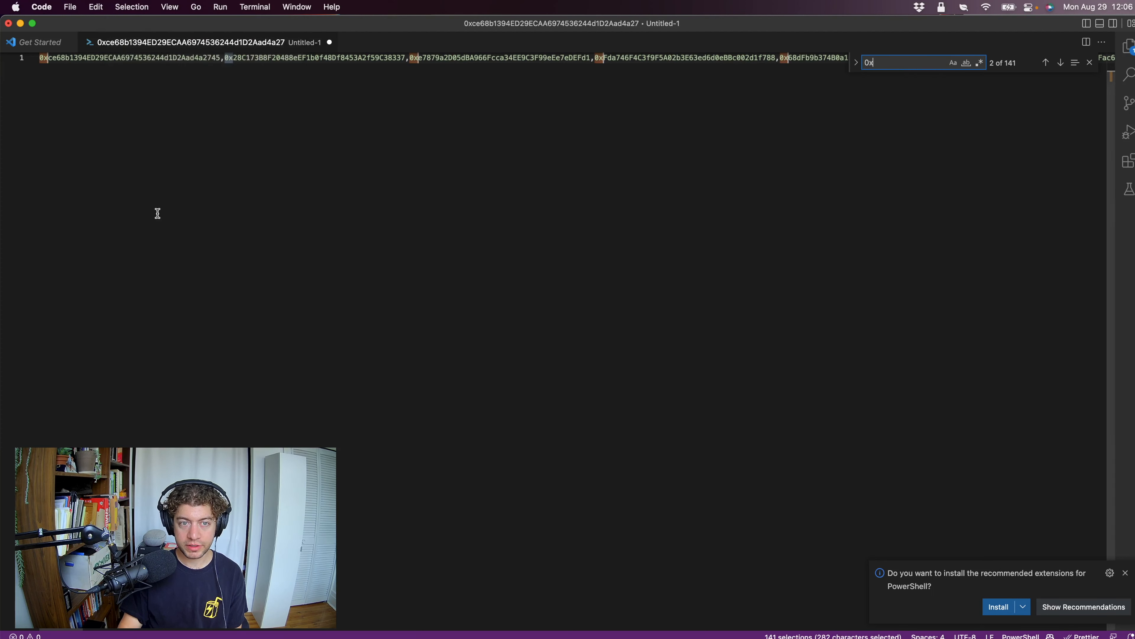
click(1090, 62)
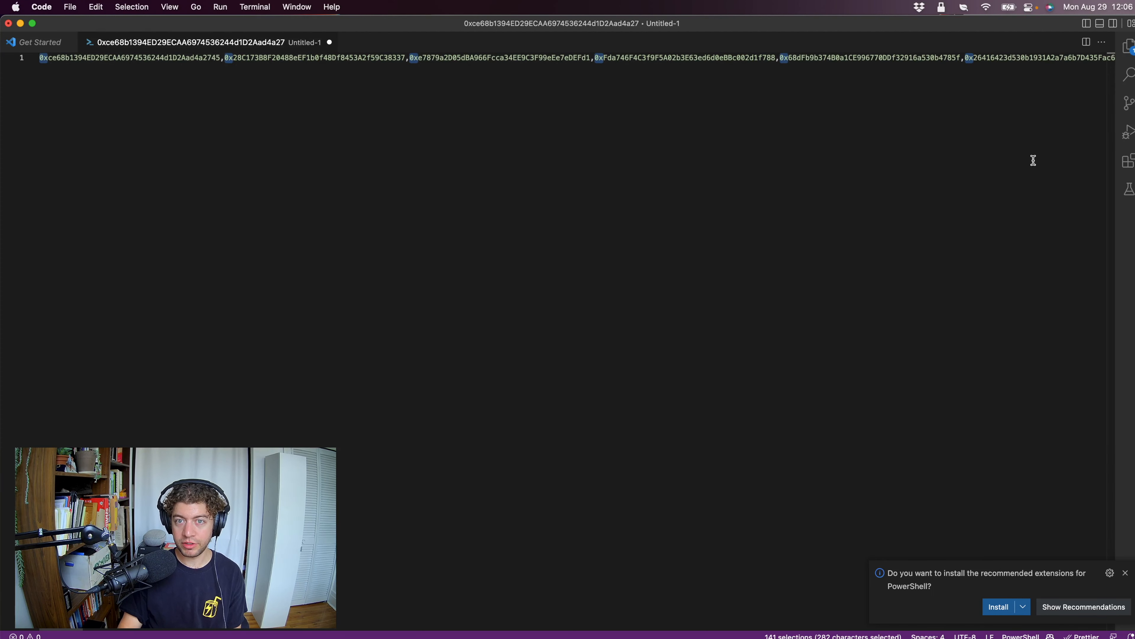
Insert " 100" after the comma following each address and break the list into one address per line.
key(alt+Right)
key(Right)
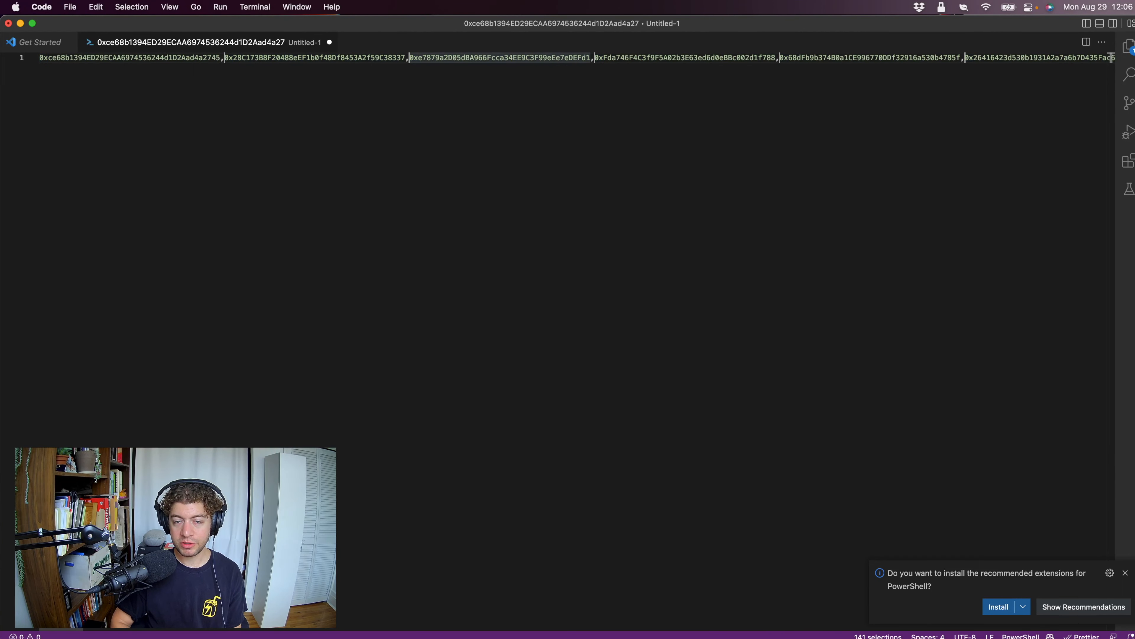
text(100)
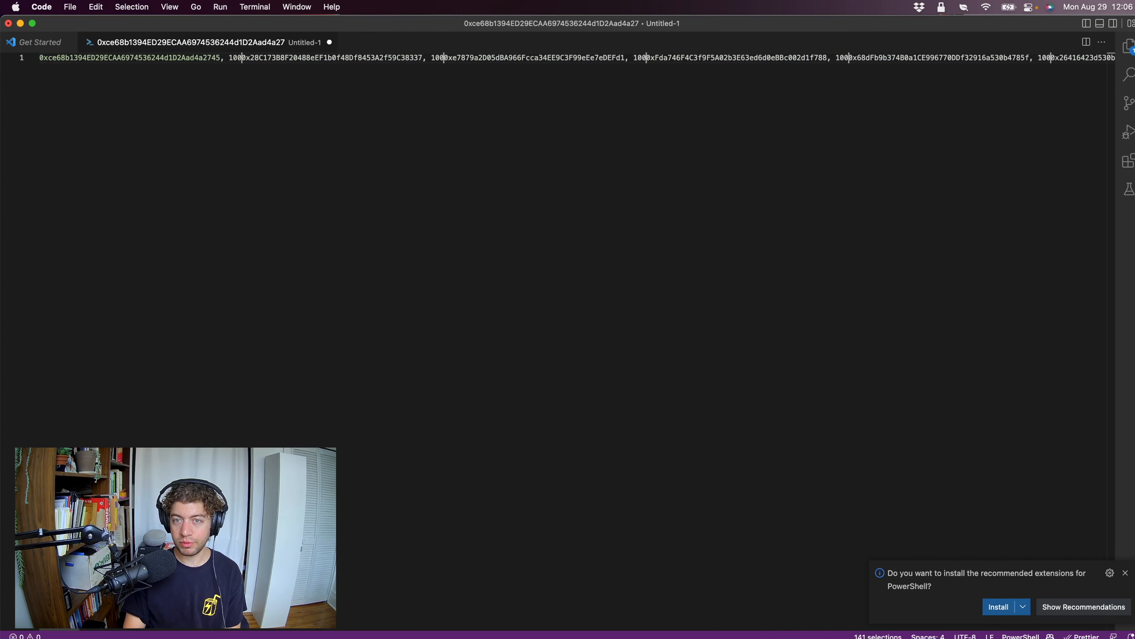
key(Return)
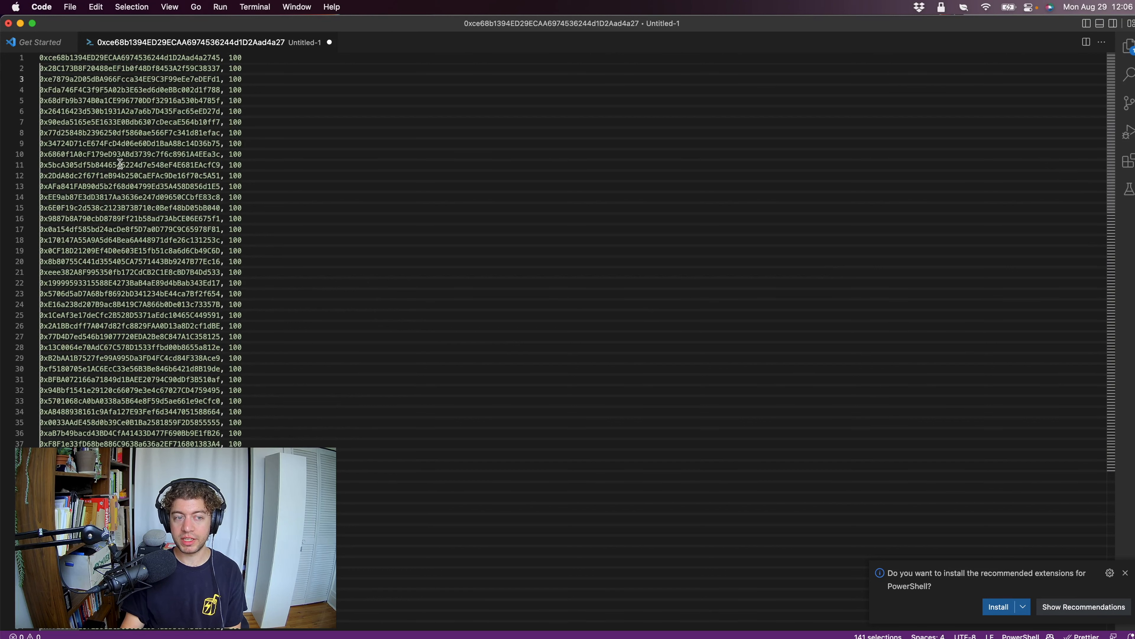
key(Escape)
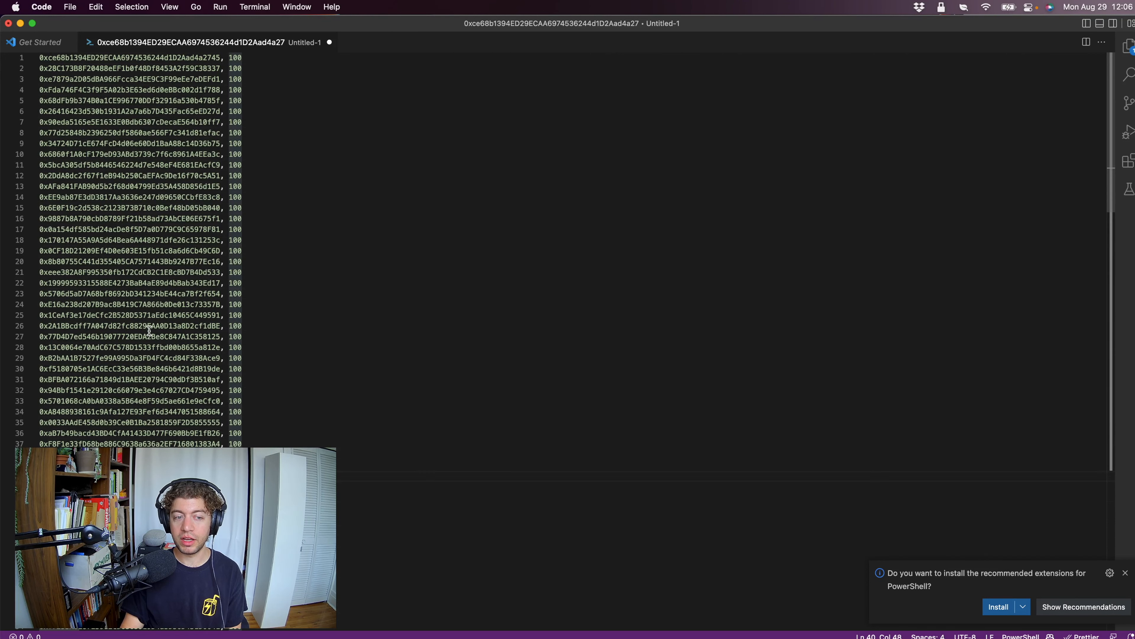
Check the address and amount format on line 25 and on the first line.
drag(83, 315, 166, 317)
drag(249, 314, 110, 317)
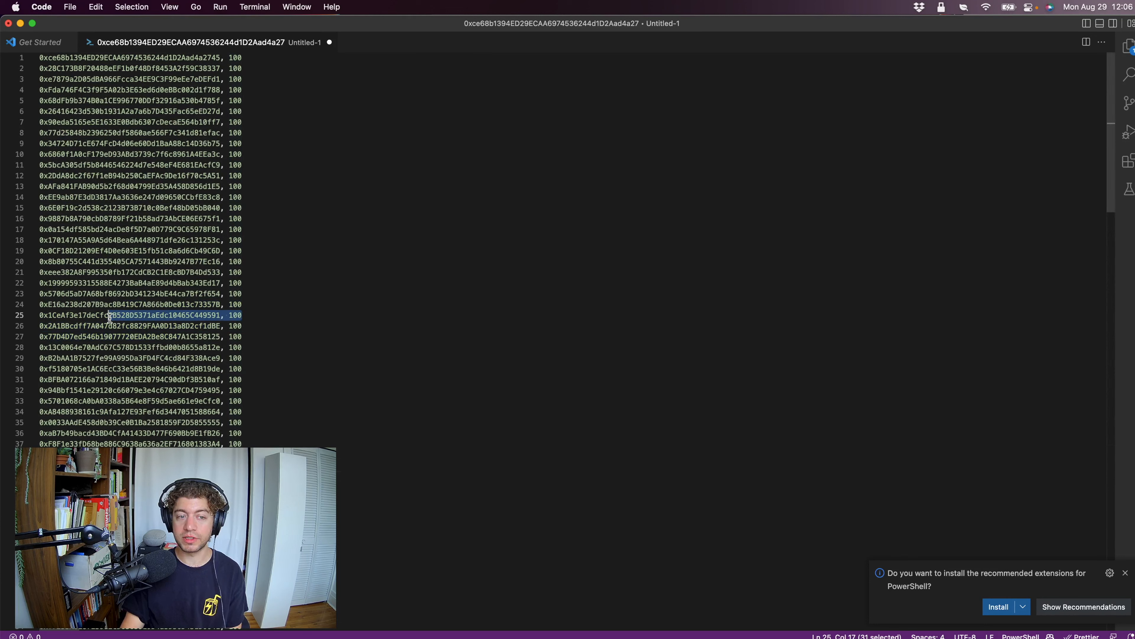
click(183, 390)
drag(48, 58, 175, 58)
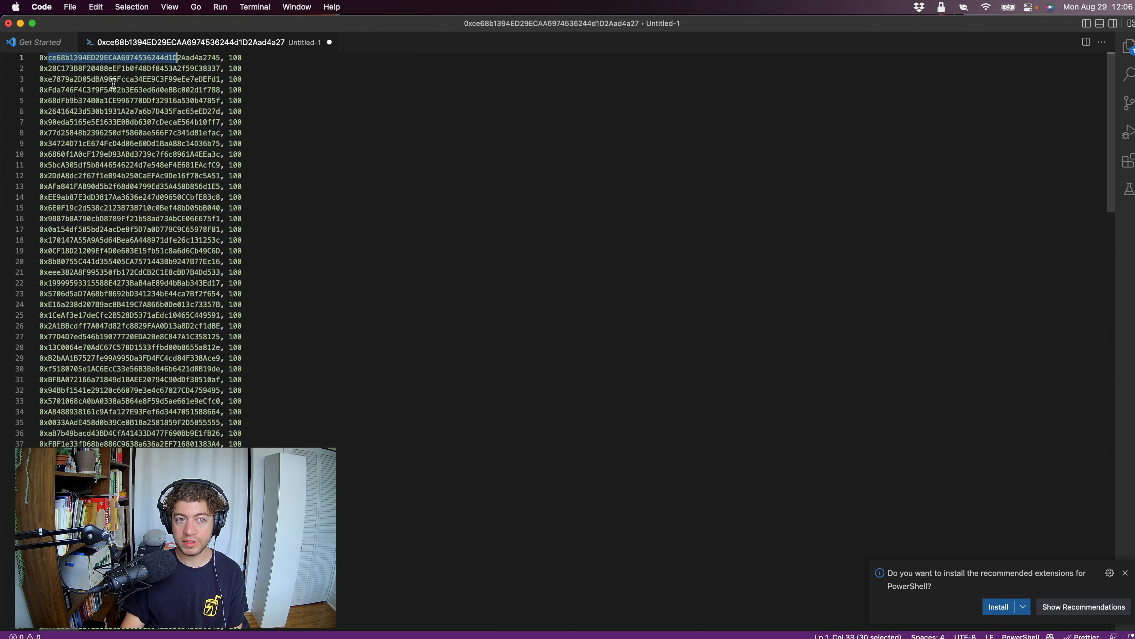
double_click(235, 57)
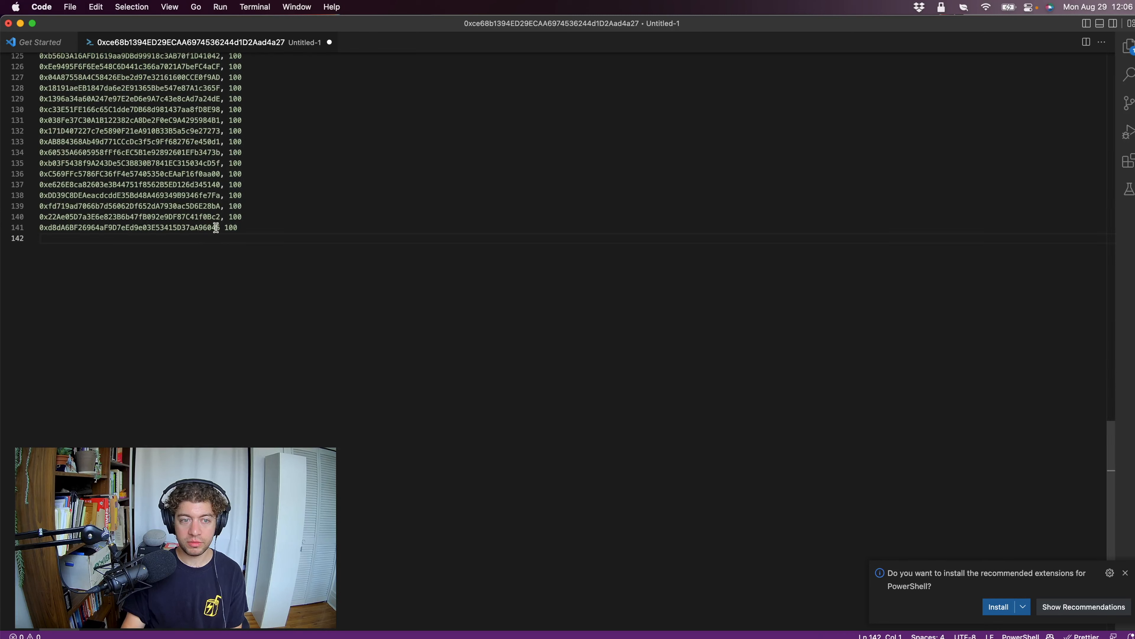
Complete the last address line with ", 100" and review the list upward from its end.
click(219, 227)
text(, 100)
click(383, 321)
scroll(383, 321, up, 2)
key(BackSpace)
scroll(383, 353, up, 5)
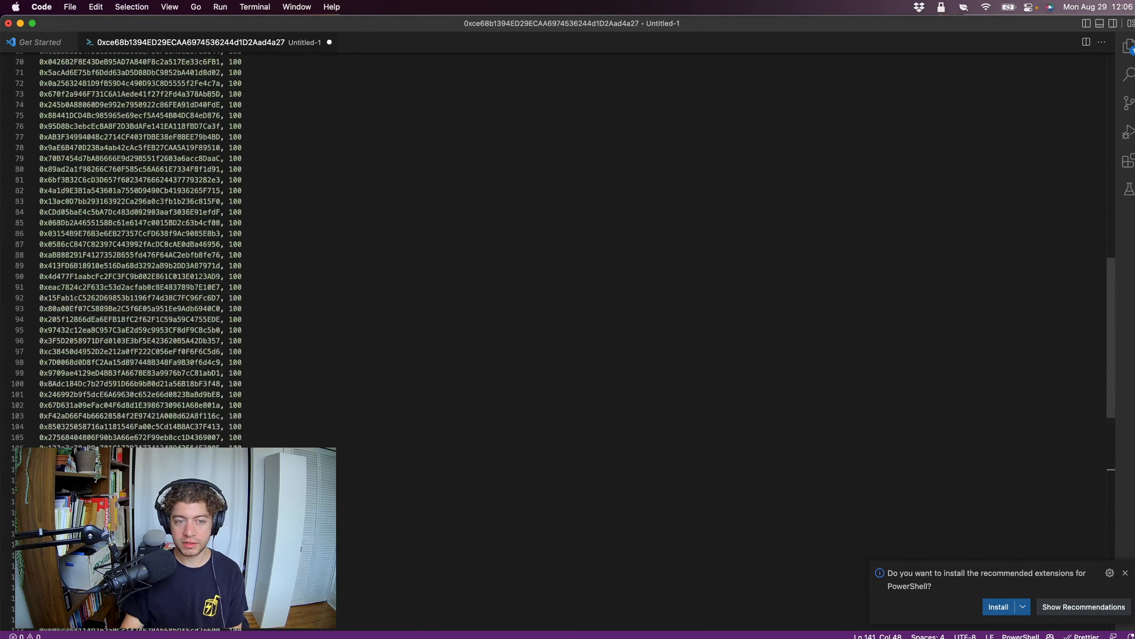
Select the entire address and amount list, and switch to the JokeDAO site in Brave.
scroll(383, 353, down, 5)
key(cmd+a)
key(super+Tab)
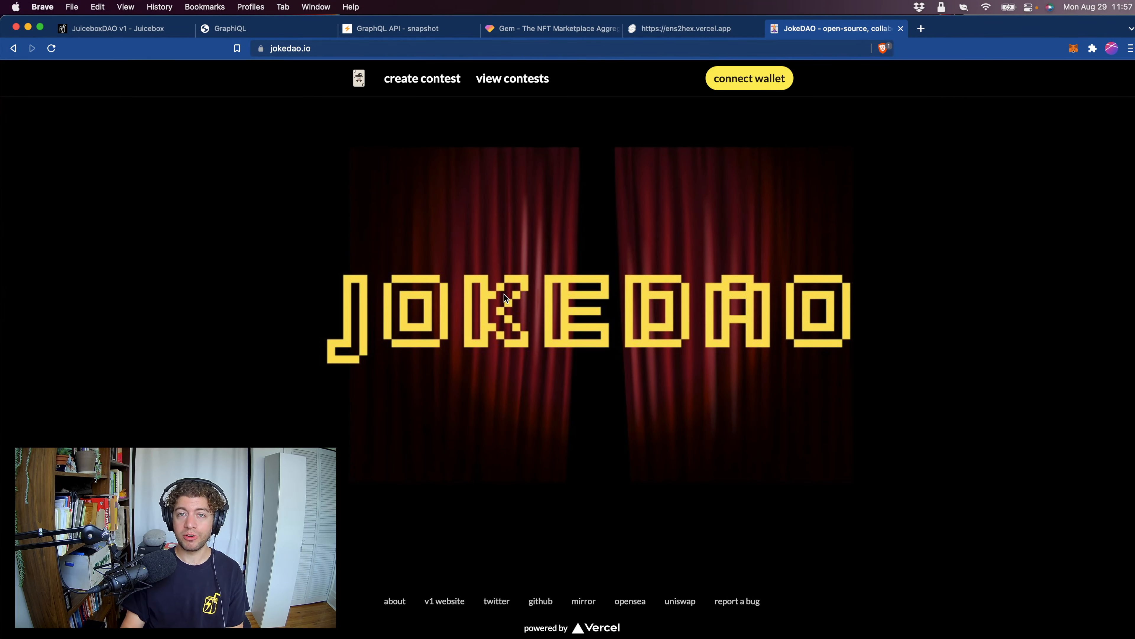
Connect the MetaMask wallet to JokeDAO and approve switching the network to Polygon Mainnet.
click(732, 81)
click(433, 278)
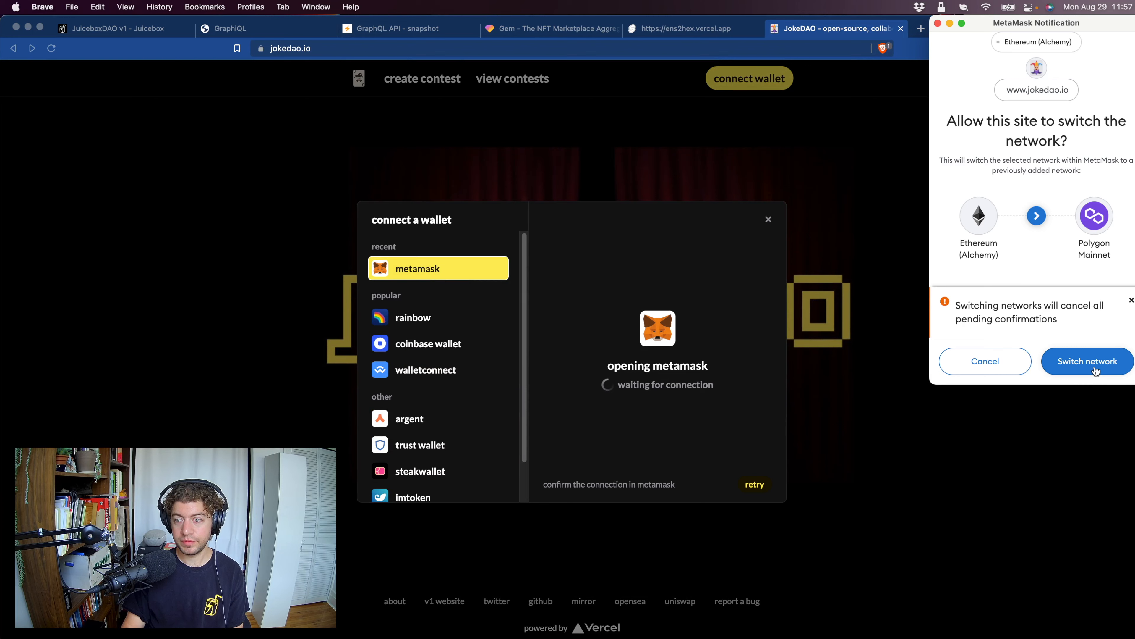
click(1094, 371)
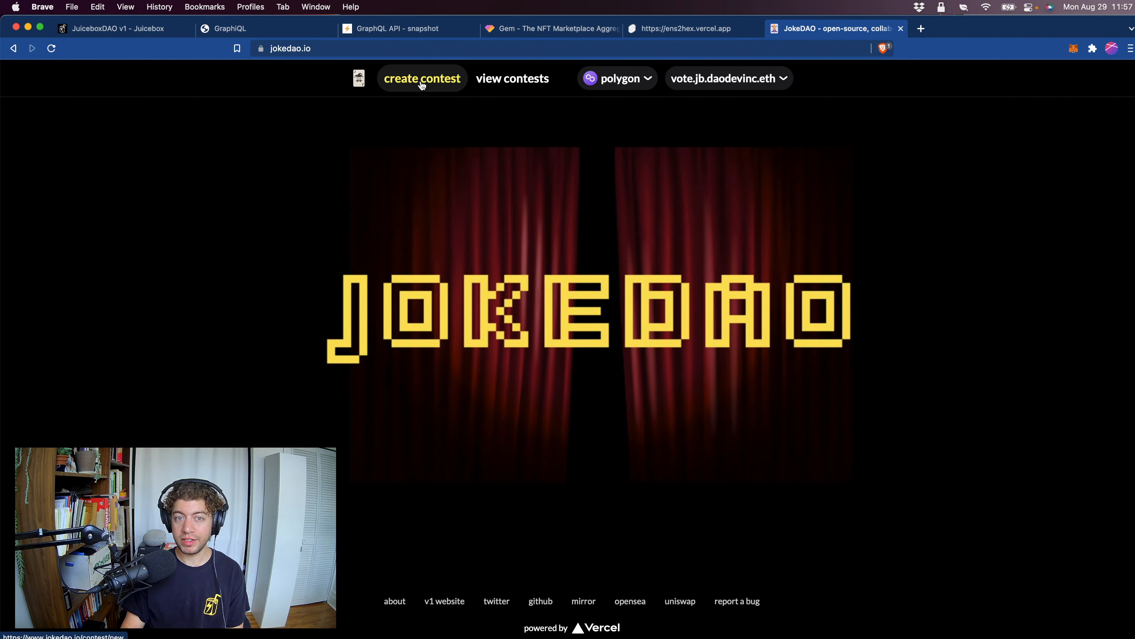
Start creating a new contest and name its voting token "Banny Drawing Contest #1".
click(422, 80)
click(395, 346)
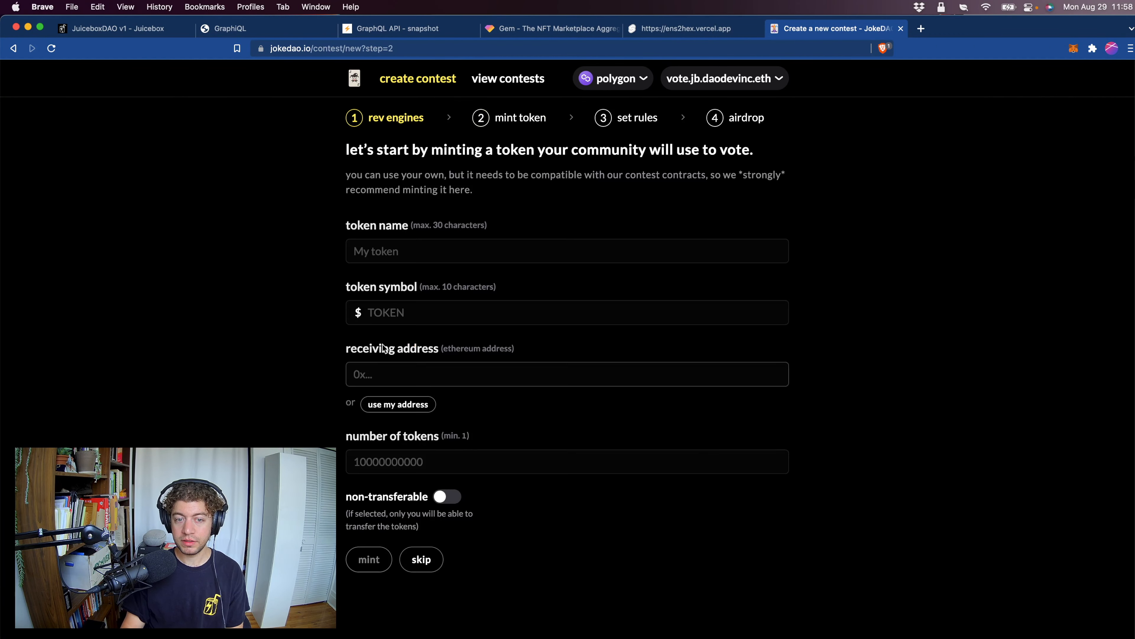
click(419, 252)
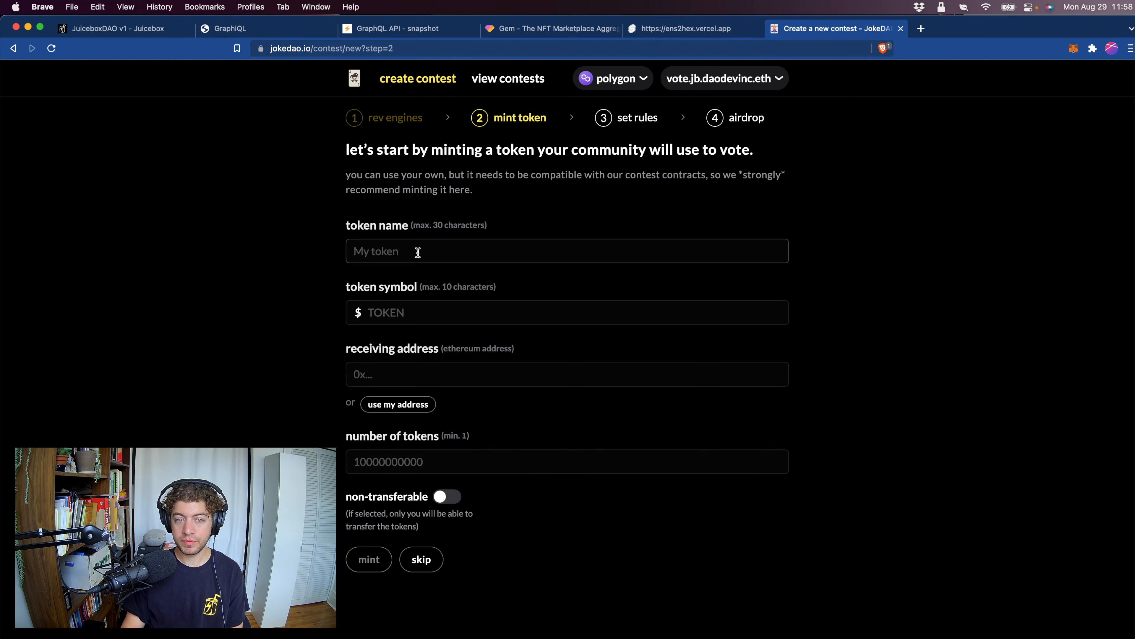
key(Down)
key(Return)
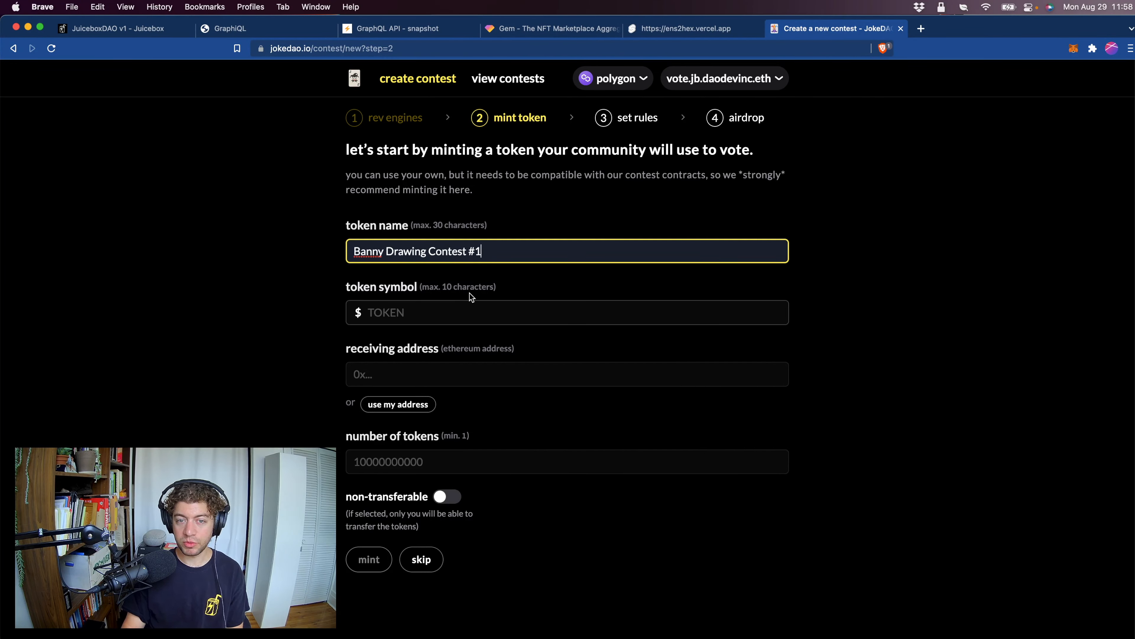
Set the token symbol to JBDRAW and use the connected wallet's own address as the receiving address.
click(387, 314)
text(JBDR)
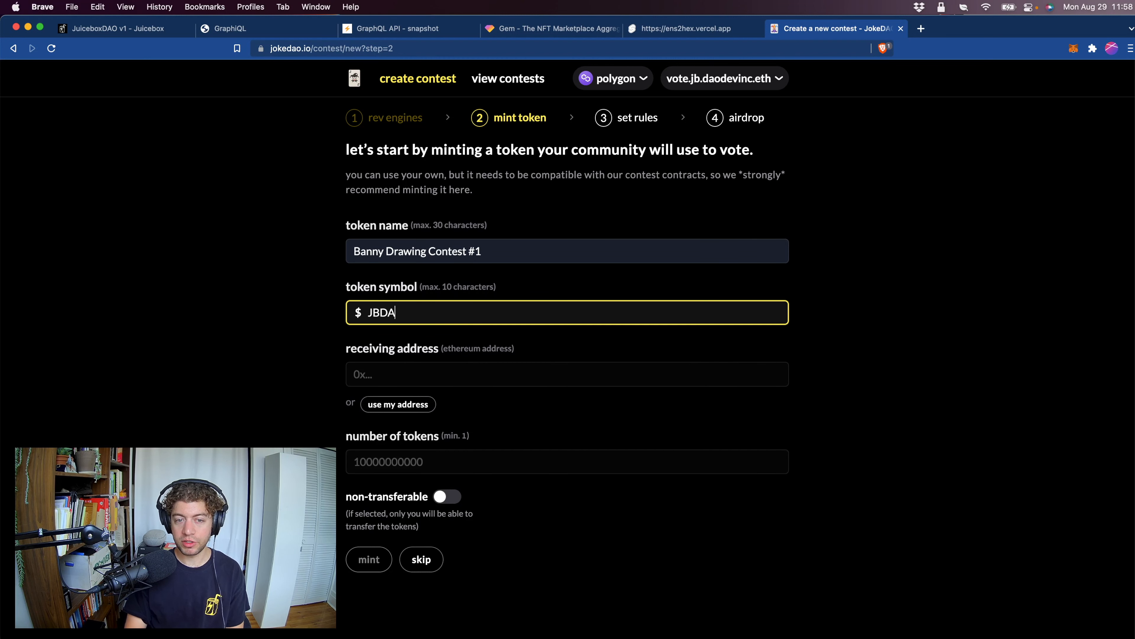
text(AW)
click(303, 363)
click(429, 375)
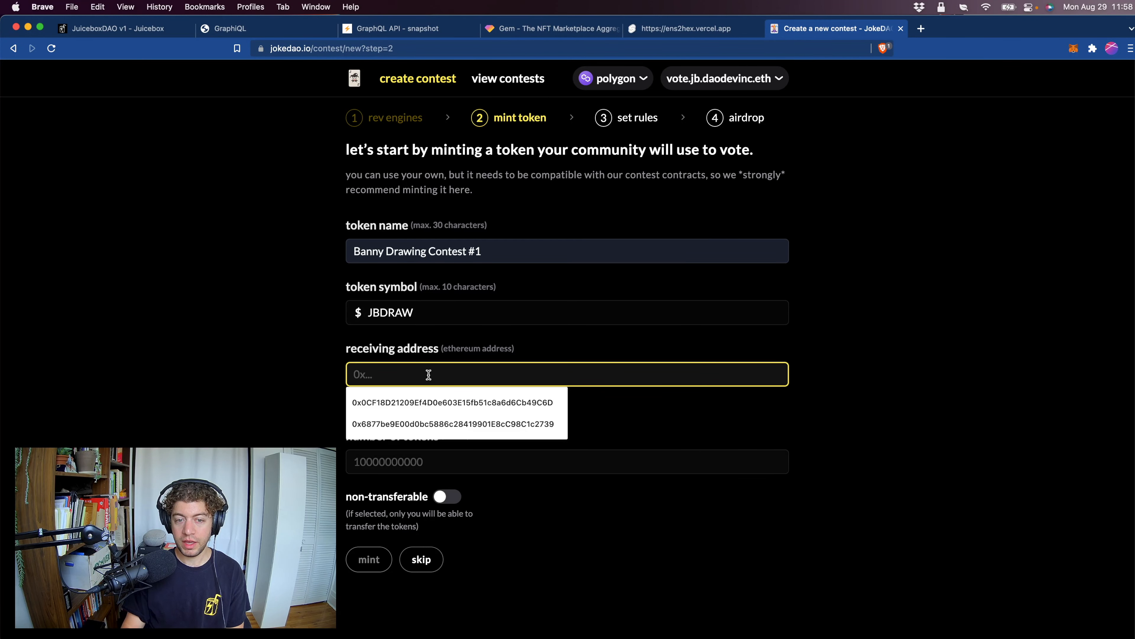
click(285, 370)
click(398, 404)
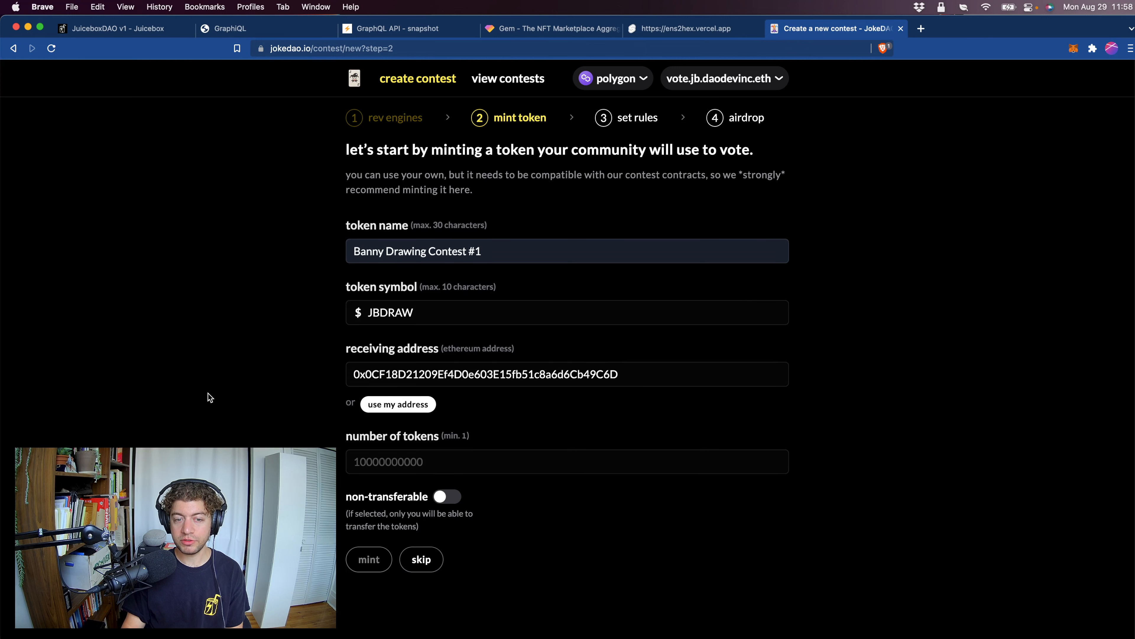
Set the number of tokens for the voting token to 1000000.
key(Tab)
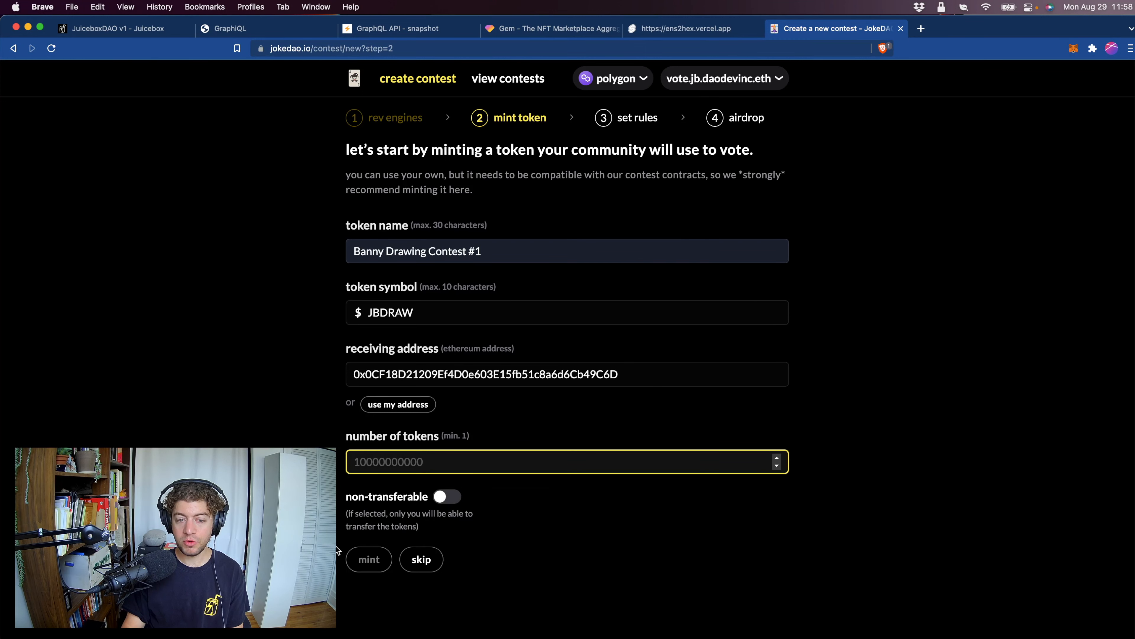
text(10000000)
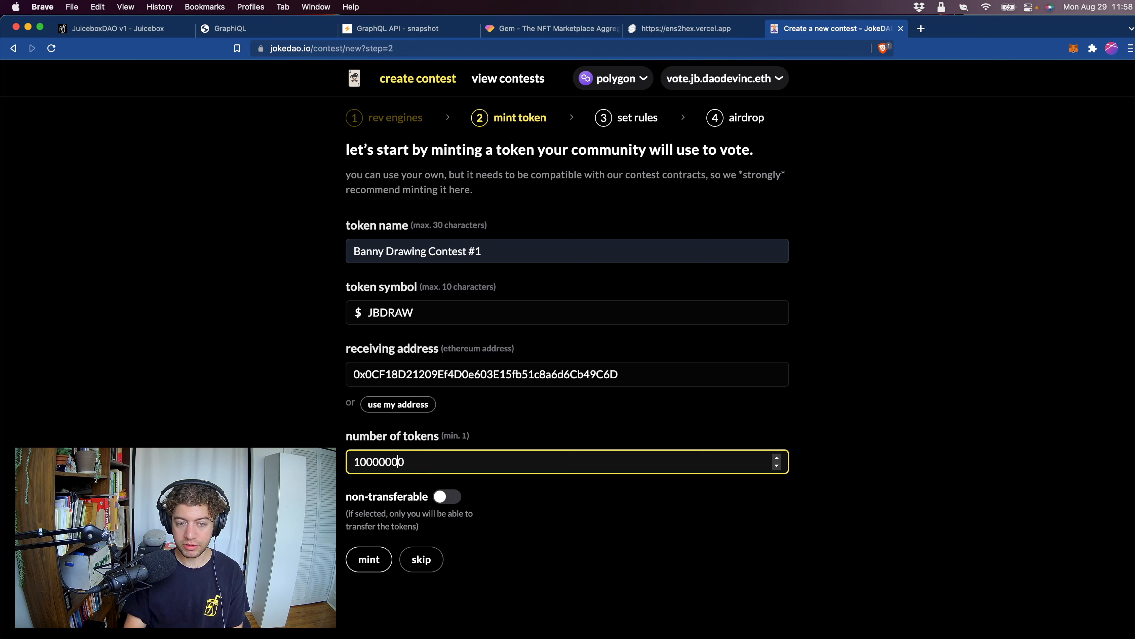
drag(386, 461, 367, 462)
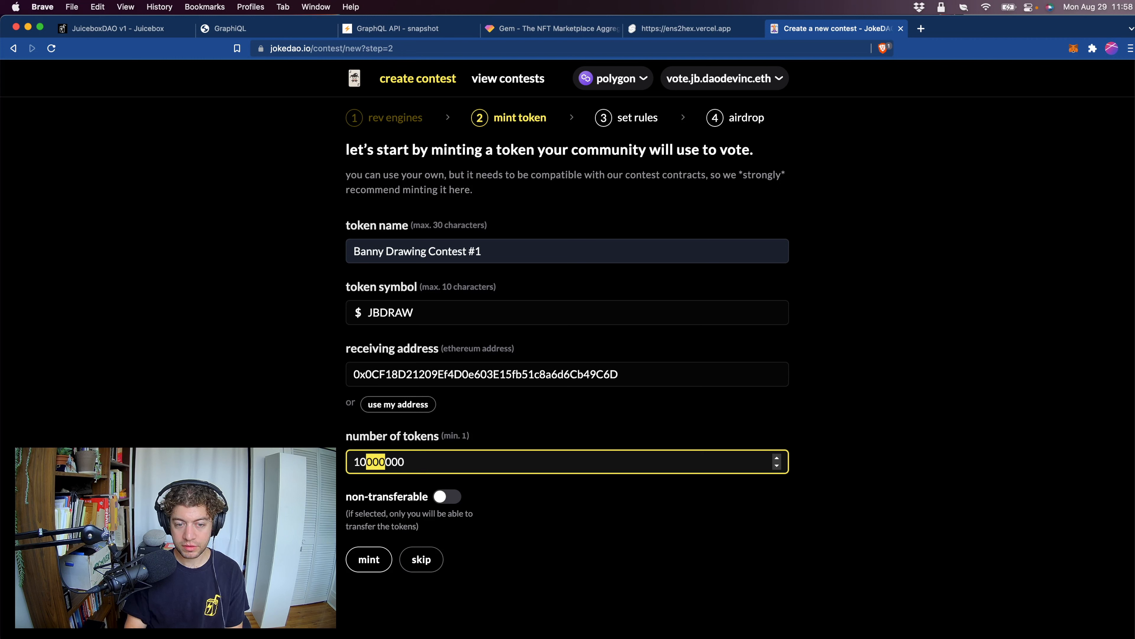
text(00)
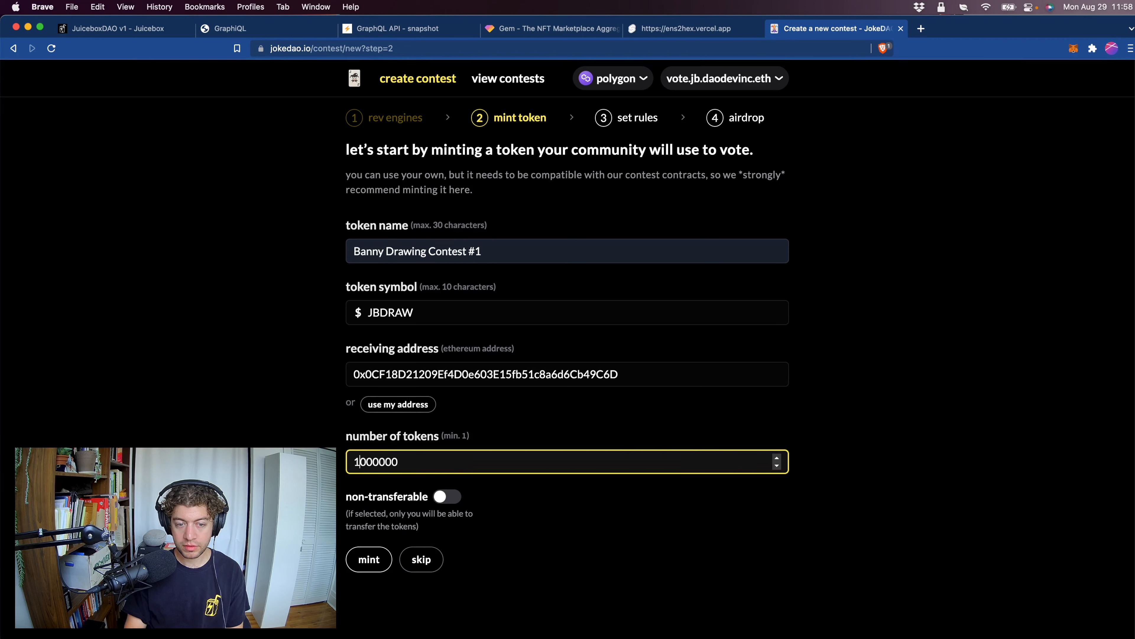
Mint the voting token, approving its contract deployment in MetaMask, and open the deployment transaction's page.
click(368, 560)
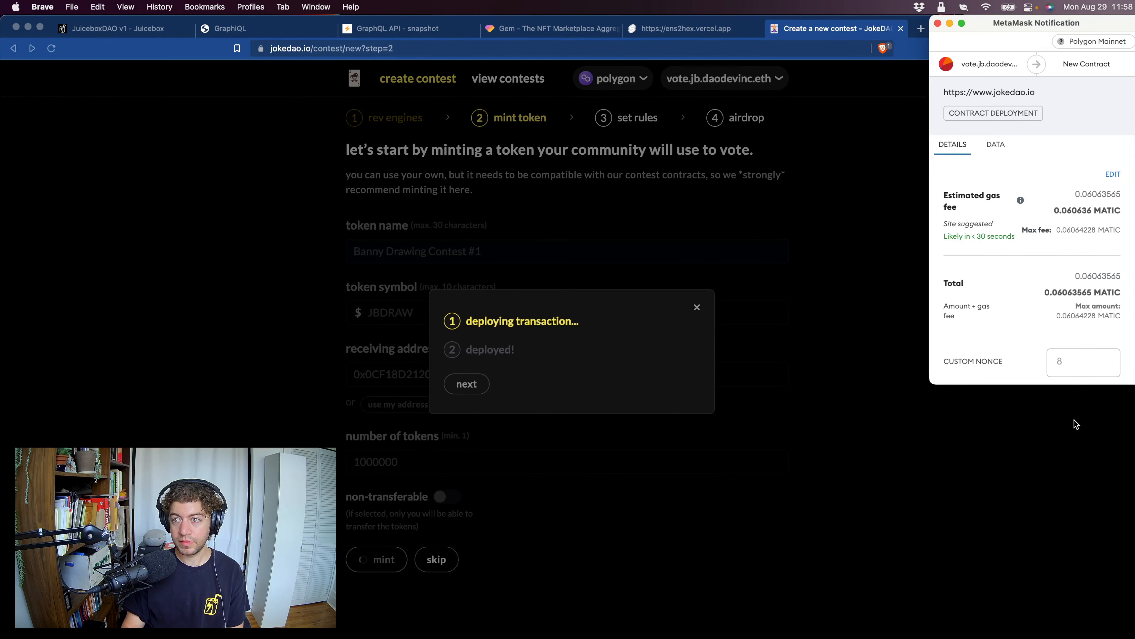
scroll(999, 315, down, 2)
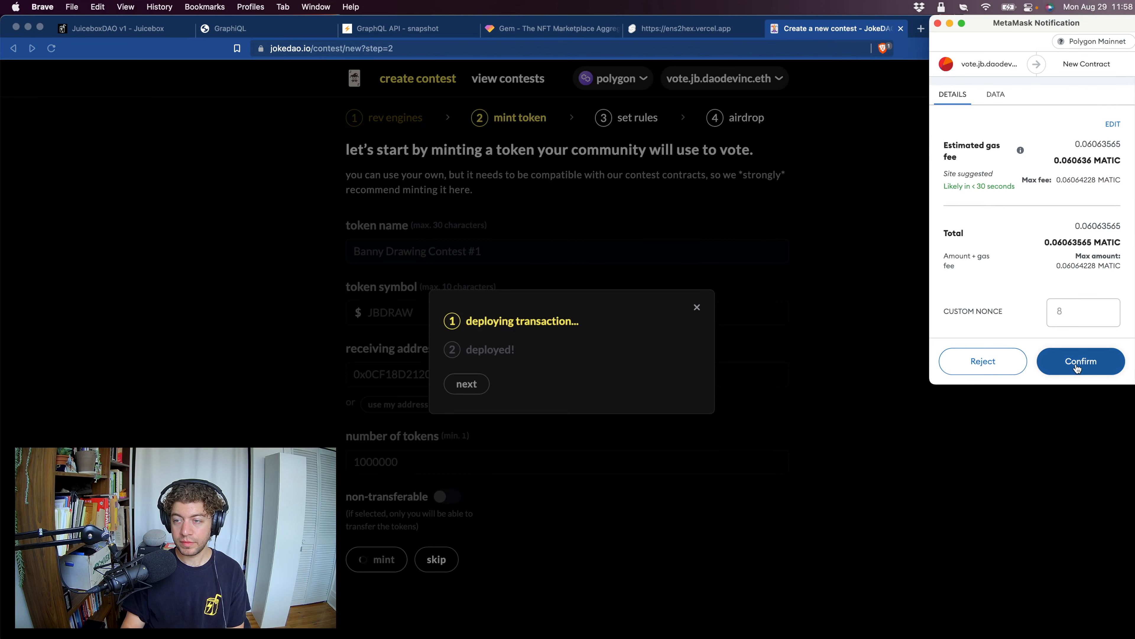
click(1077, 365)
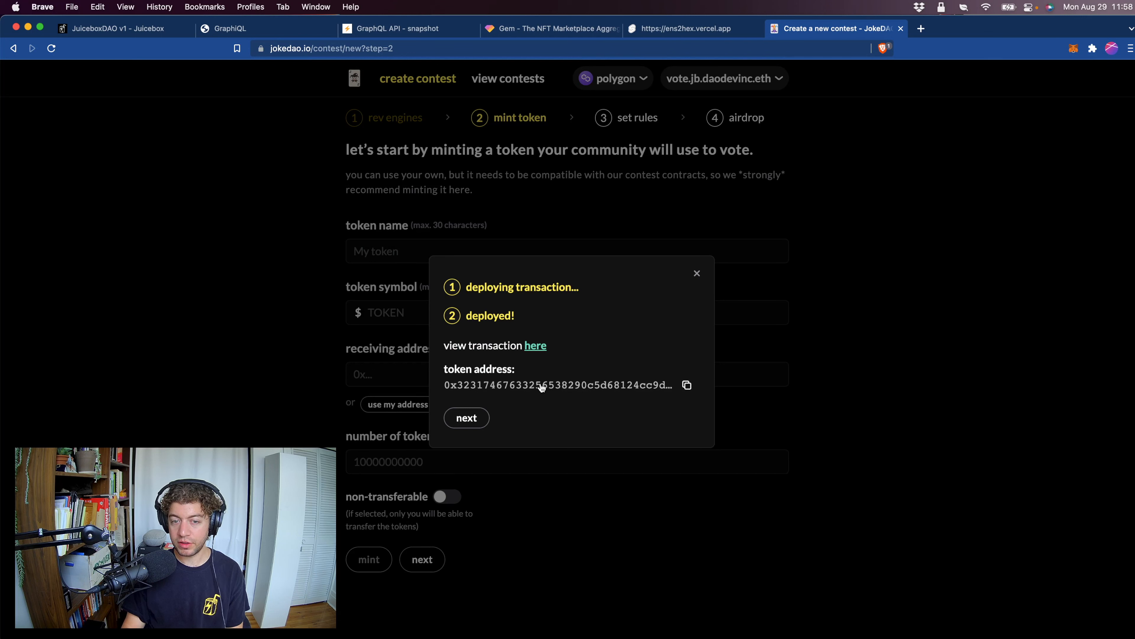
super+click(535, 346)
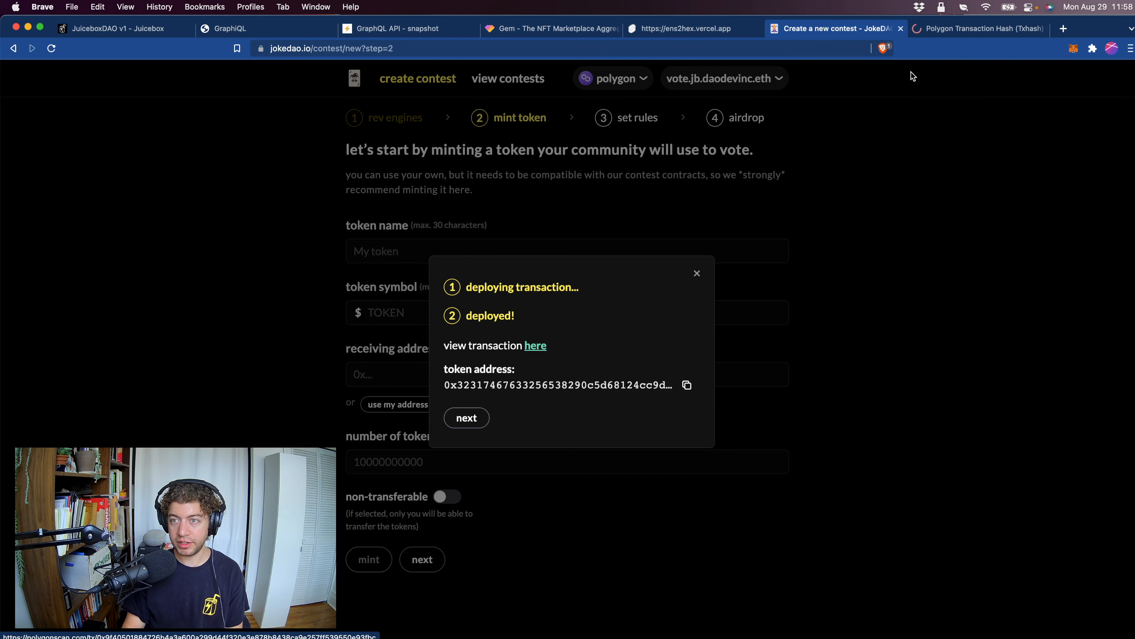
Continue to the contest rules and title the contest "Banny Drawing Contest #1".
click(463, 420)
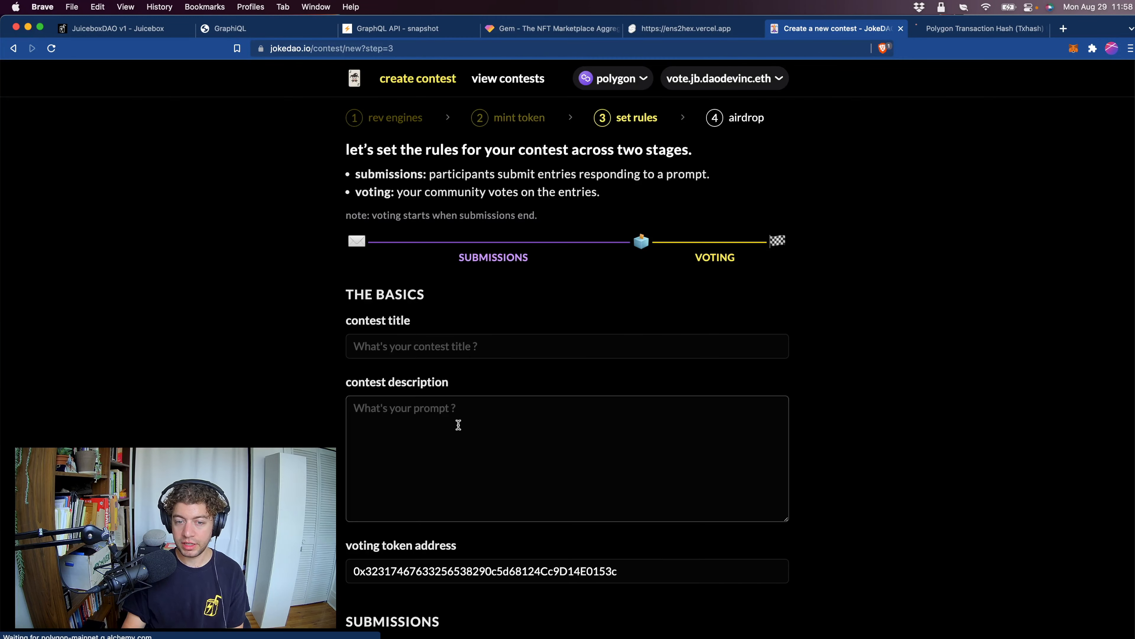
click(433, 346)
click(559, 303)
click(423, 347)
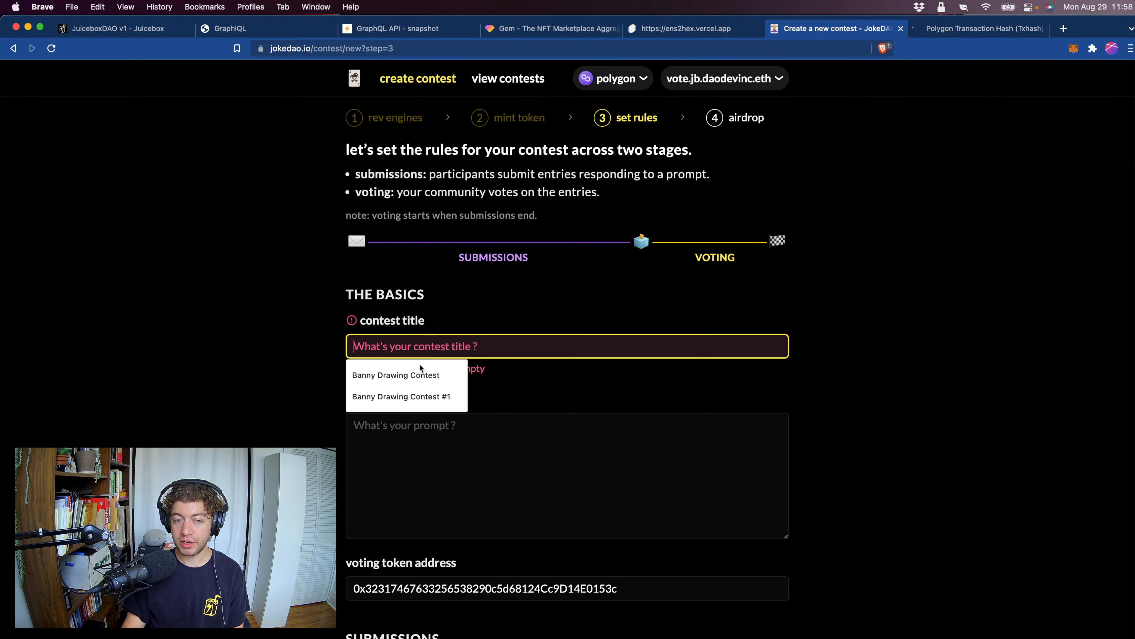
click(412, 397)
Enter a contest description inviting multiple Banny or Bannyverse drawings of any type, forbidding copied work and offering the top-ranked drawing a prize detailed in Discord.
click(431, 447)
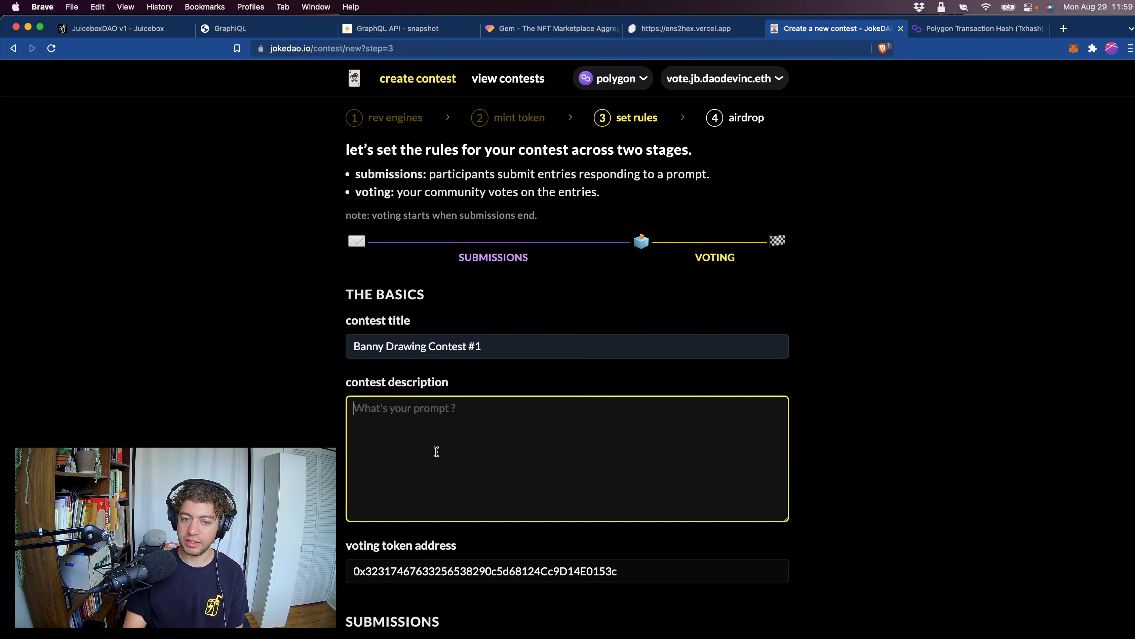
text(Submit a drawing of Banny (or something related to the Bannyverse). You can submit multiple entries. Any type of drawing is welcome, but)
key(BackSpace)
key(BackSpace)
key(BackSpace)
key(BackSpace)
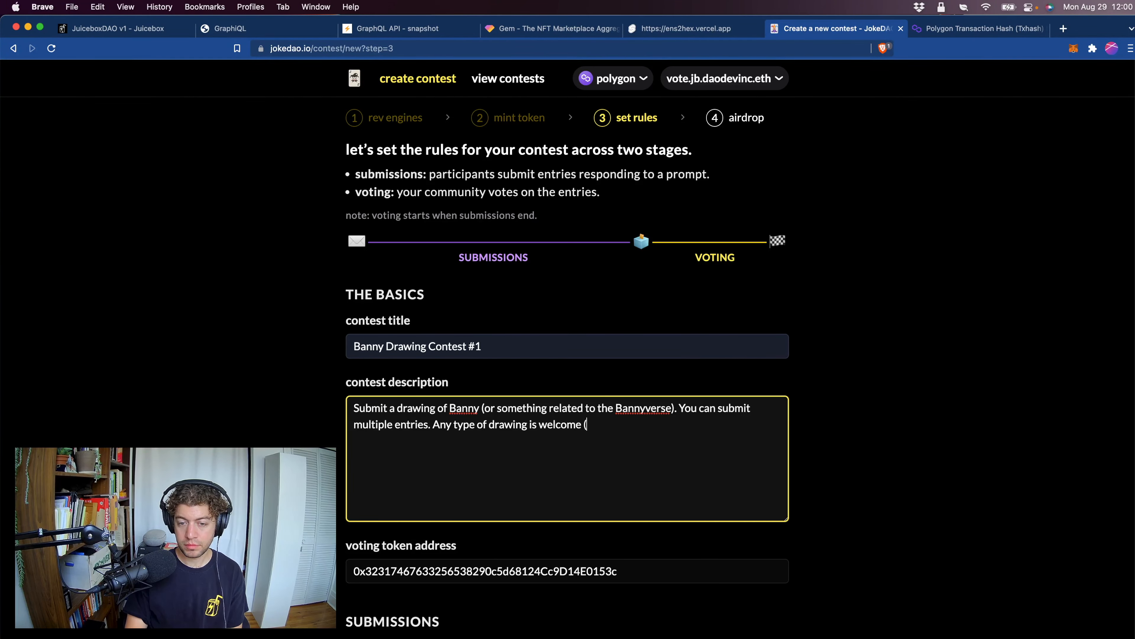
text(digital, pencil, paint, or AI-assisted), but please do not copy/paste someone else's work. The top ranked drawing at the end of the contest receives a prize (details in Discord).)
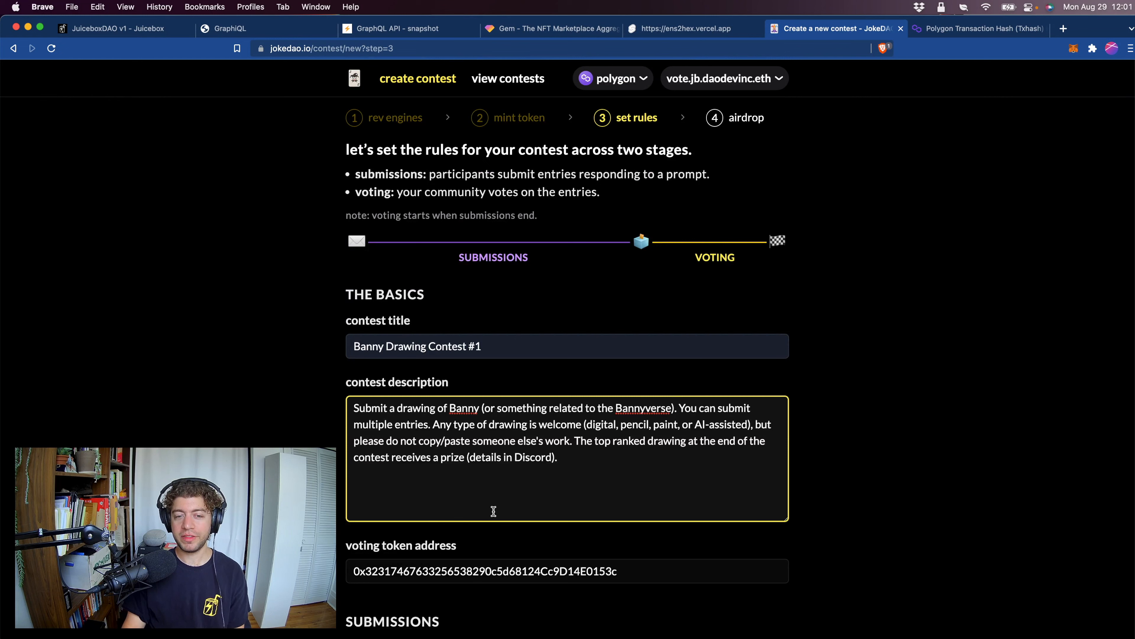
Review the contest basics and set submissions to open on 2022-08-29 at 13:00.
scroll(375, 403, down, 5)
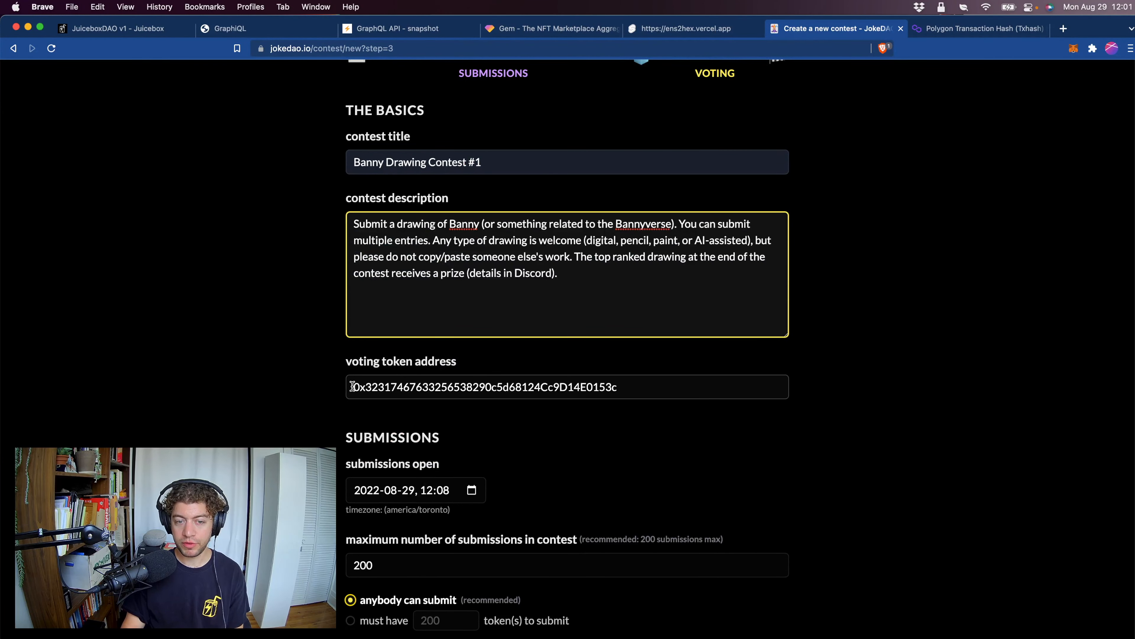
scroll(537, 386, down, 5)
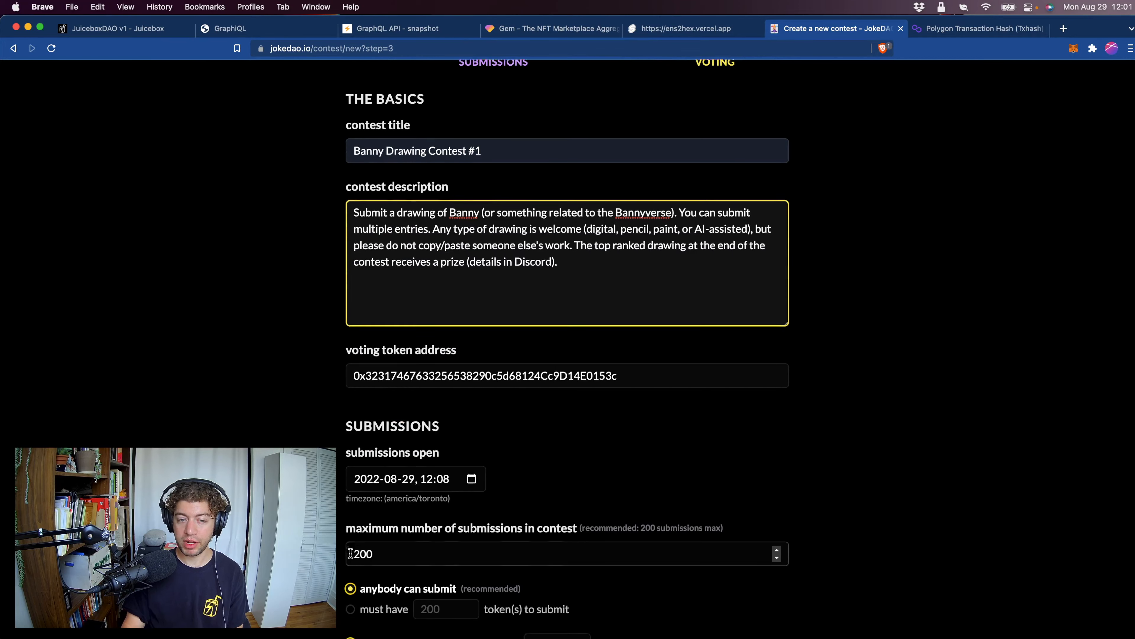
scroll(337, 544, down, 3)
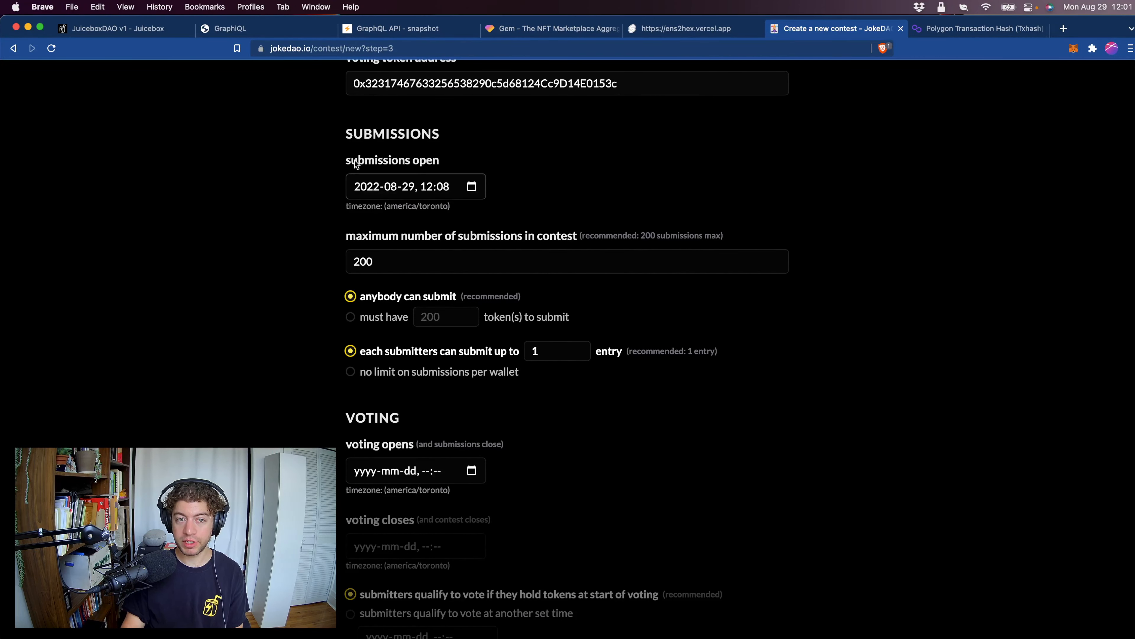
click(472, 187)
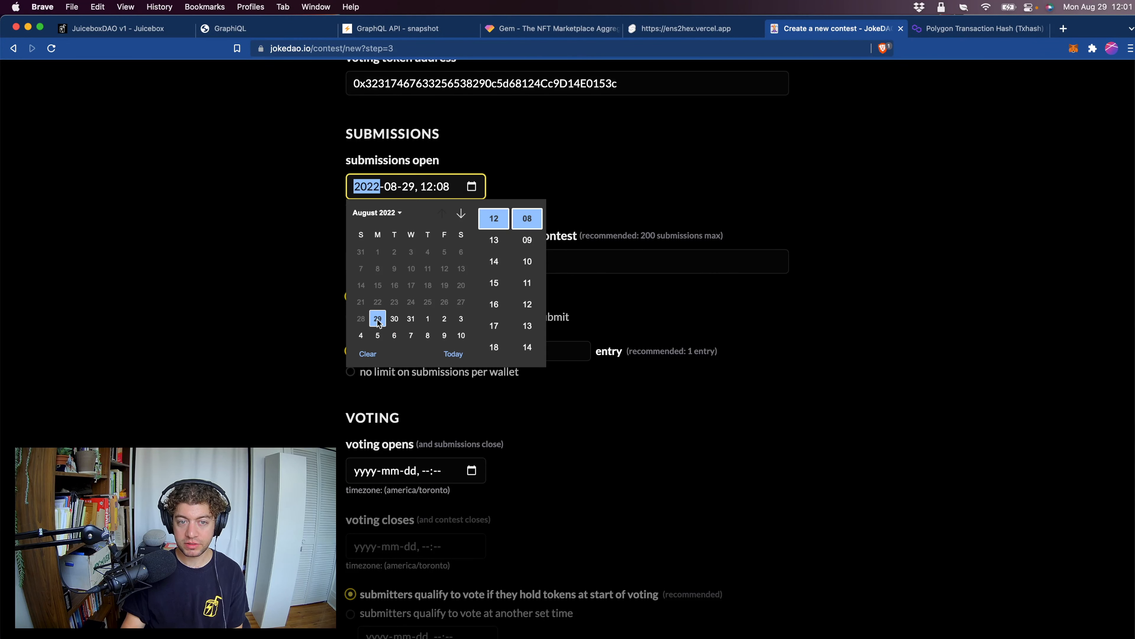
click(494, 240)
scroll(534, 229, up, 5)
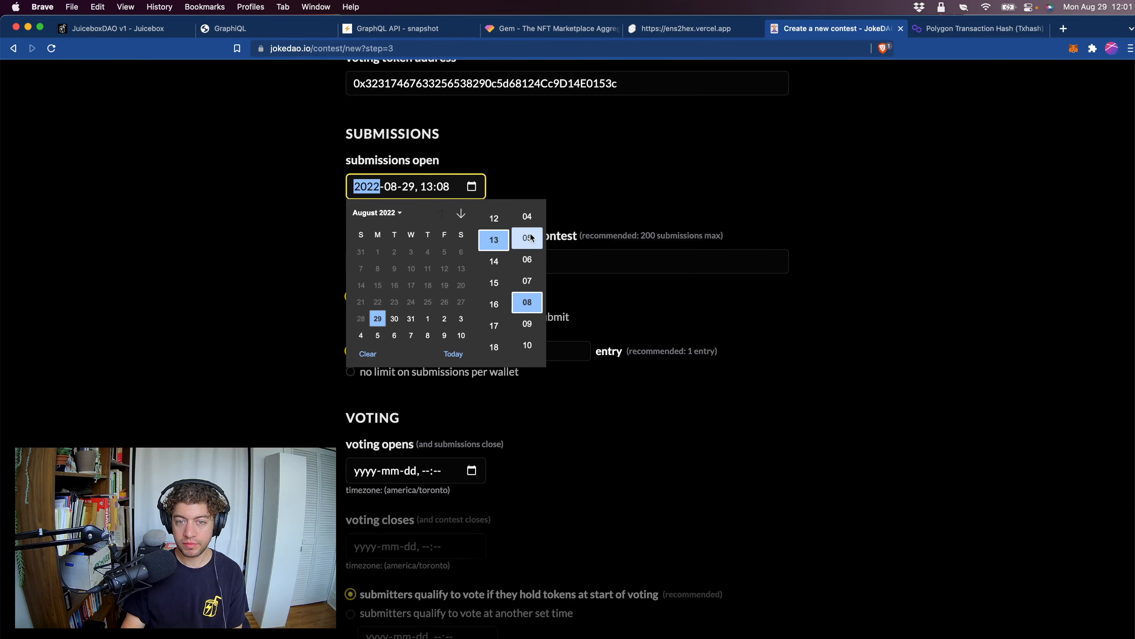
scroll(532, 239, up, 2)
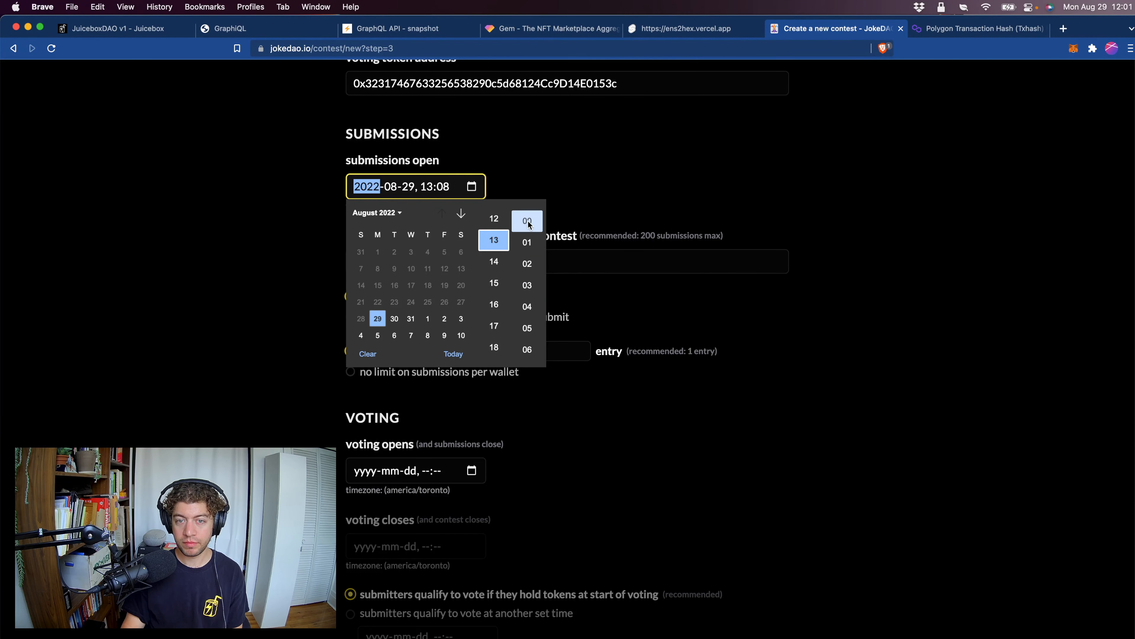
click(527, 224)
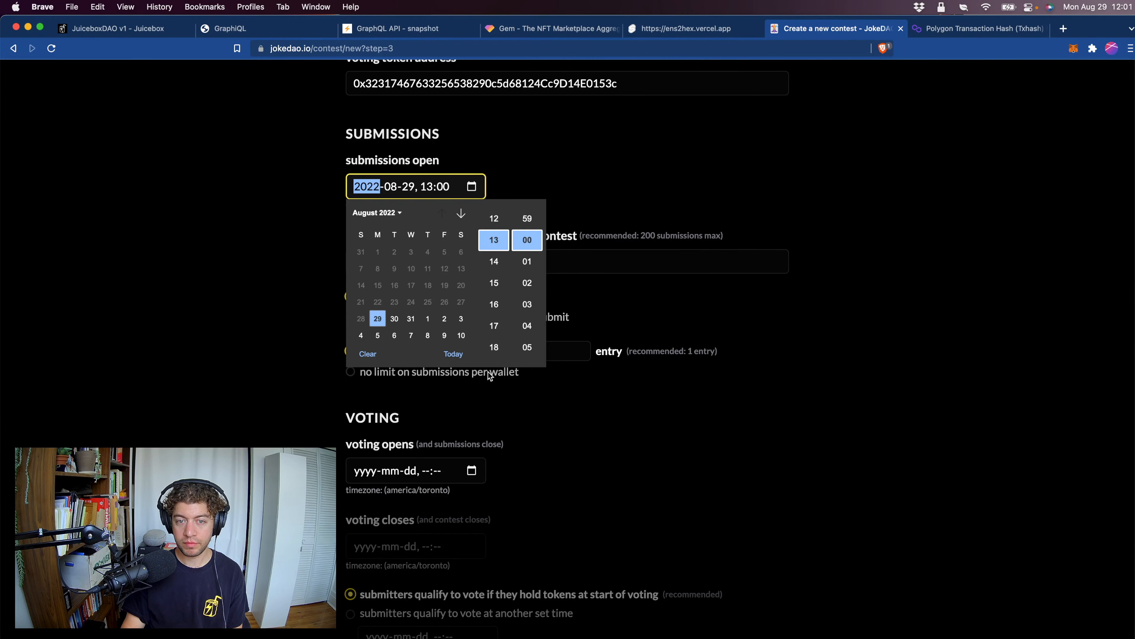
click(627, 459)
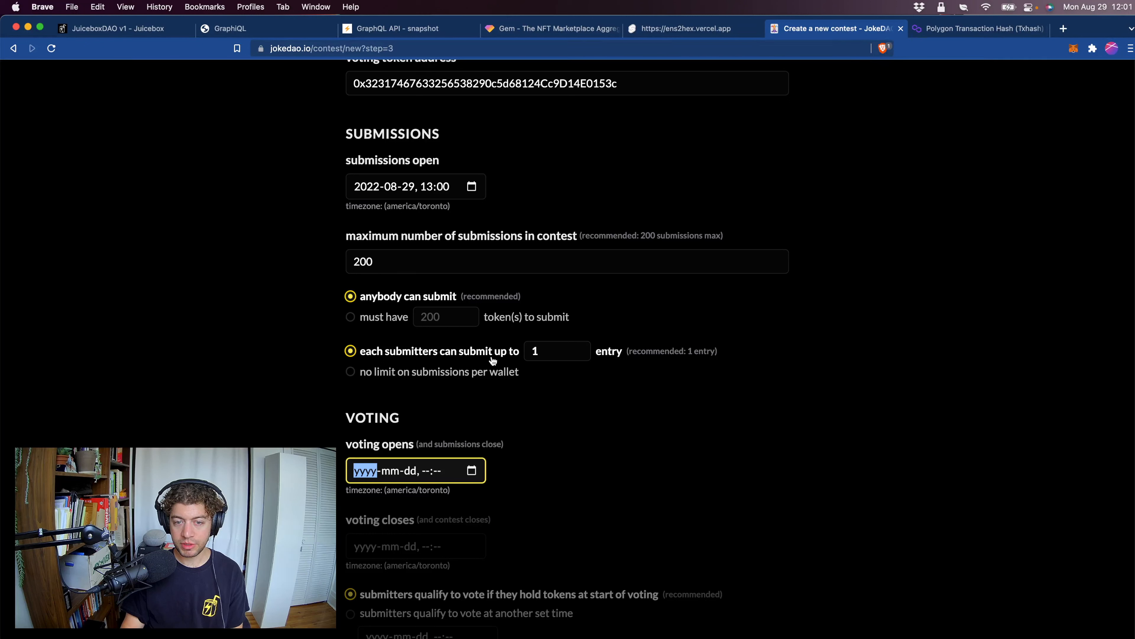
Allow each submitter to submit up to 3 entries.
double_click(547, 353)
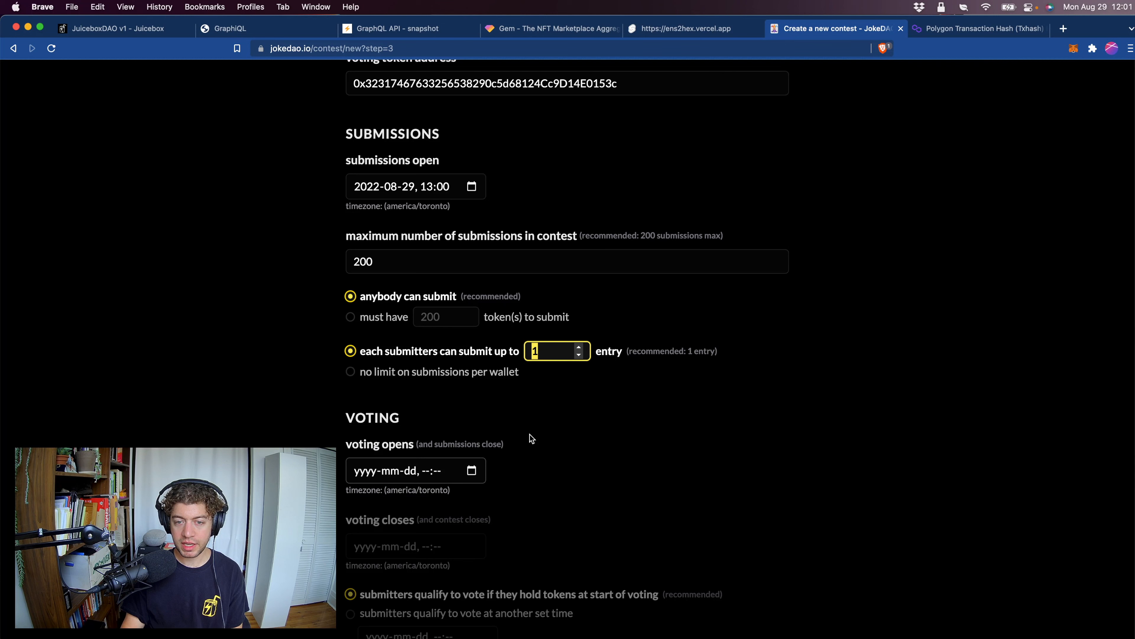
text(3)
click(656, 477)
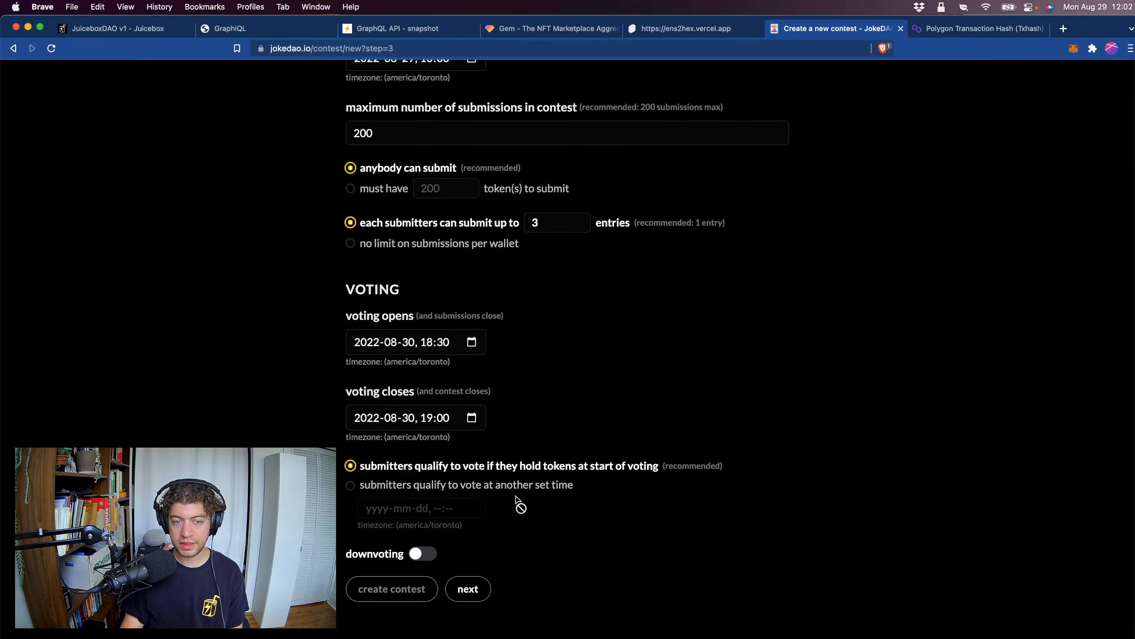
Set the voting opening time to 18:50 on 2022-08-30.
scroll(519, 504, down, 2)
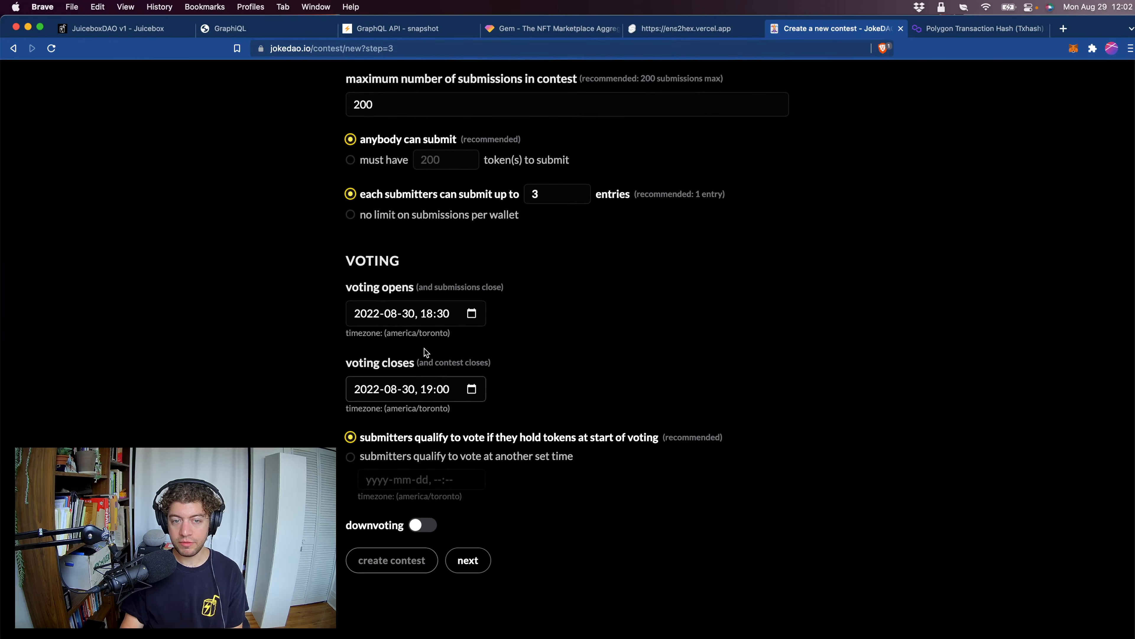
click(445, 315)
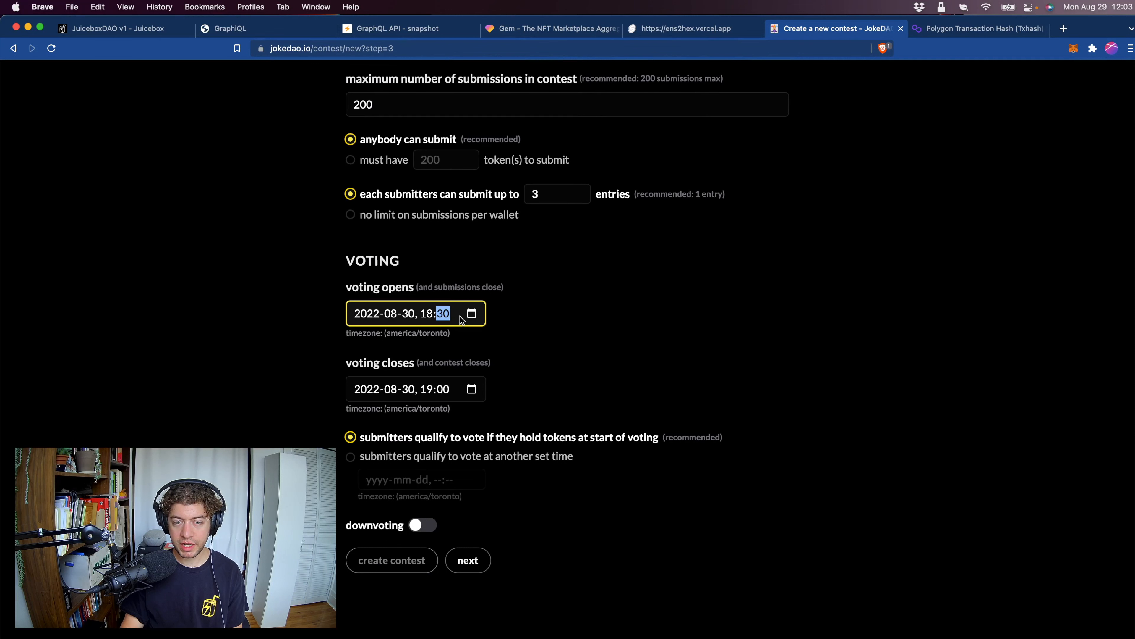
text(50)
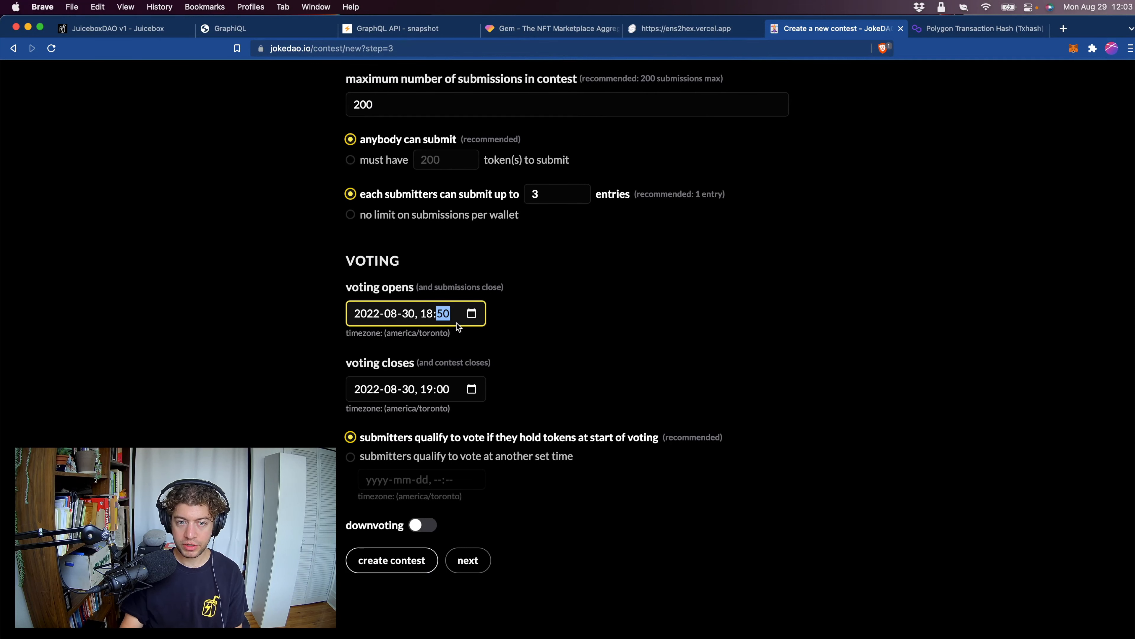
Create the contest with the entered rules, confirm its deployment in the wallet, and continue to the airdrop stage.
click(509, 333)
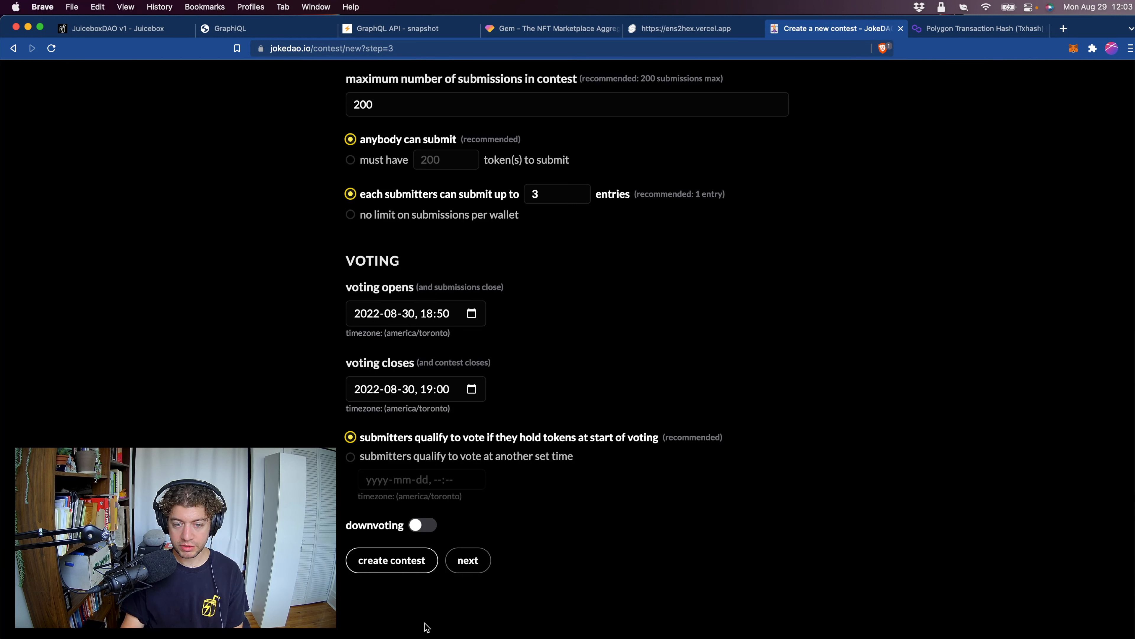
click(406, 565)
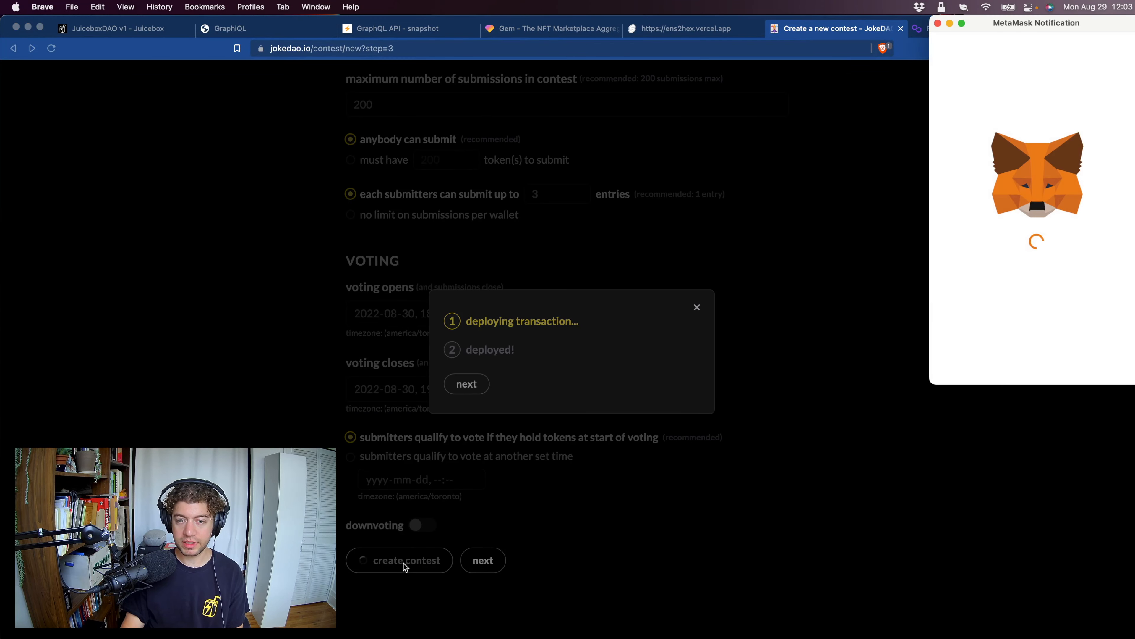
click(1083, 360)
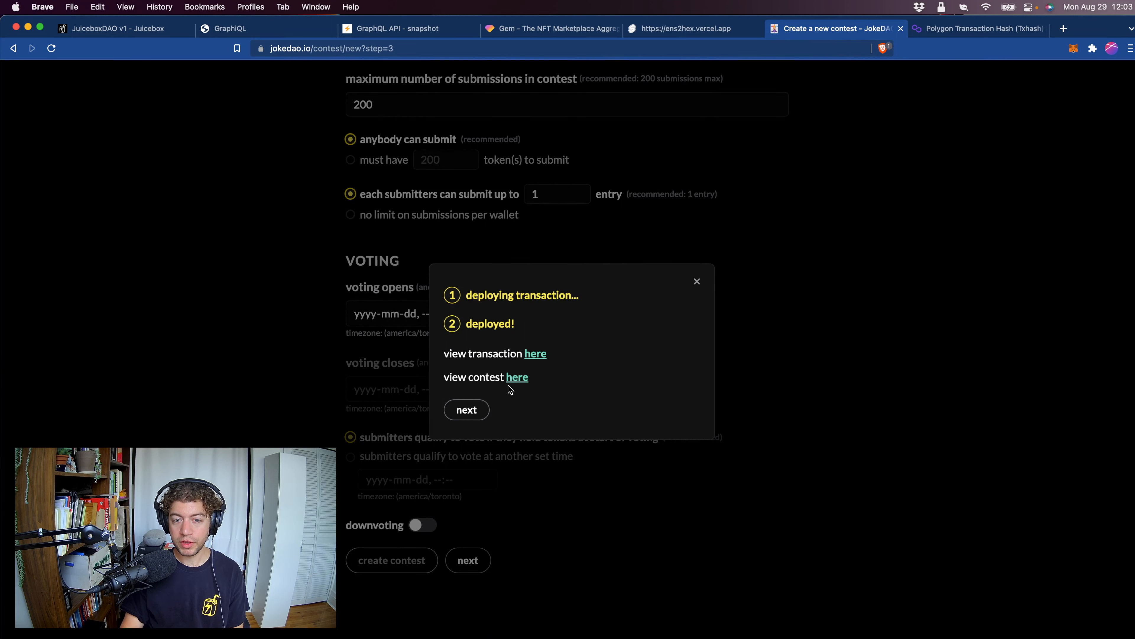
click(482, 411)
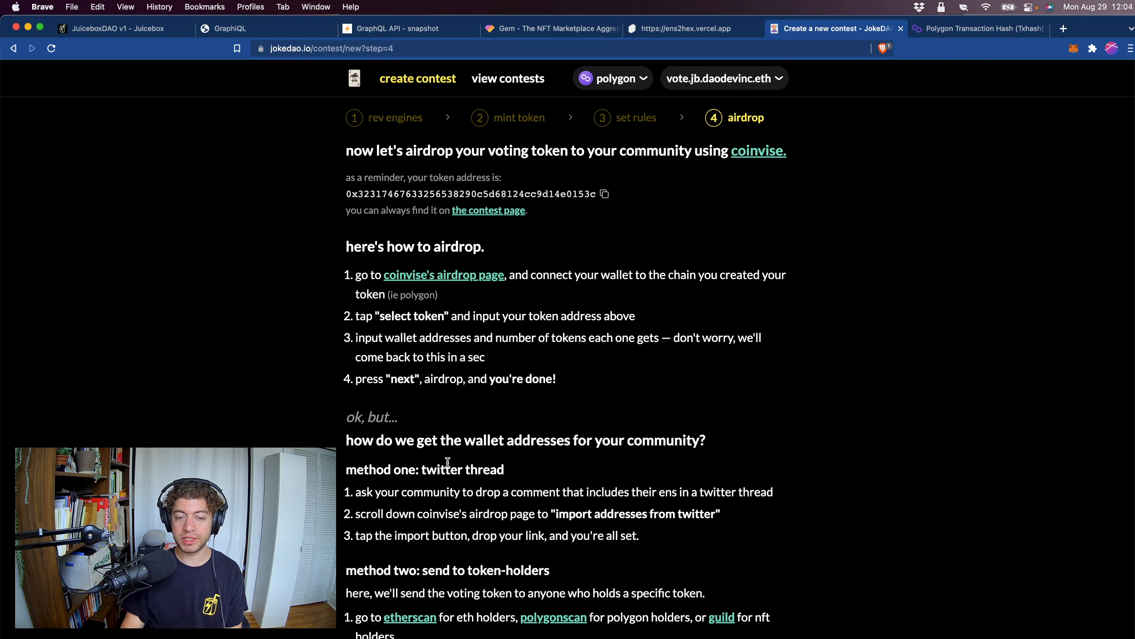
Open Coinvise's airdrop page from the instructions and choose to airdrop by wallet addresses.
scroll(450, 470, down, 5)
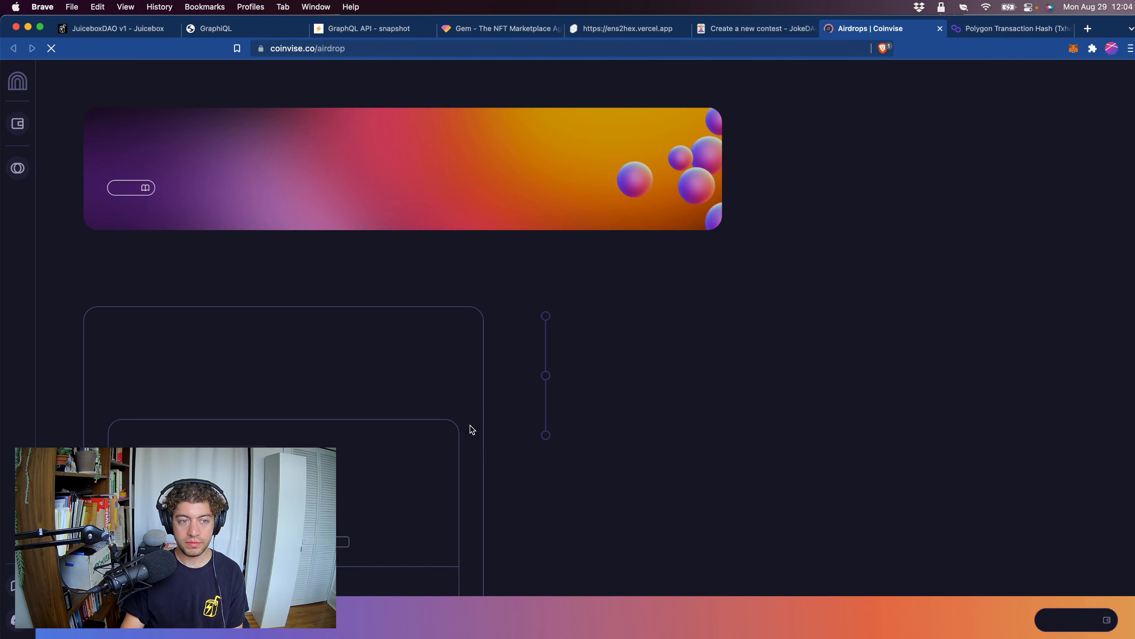
scroll(513, 472, down, 2)
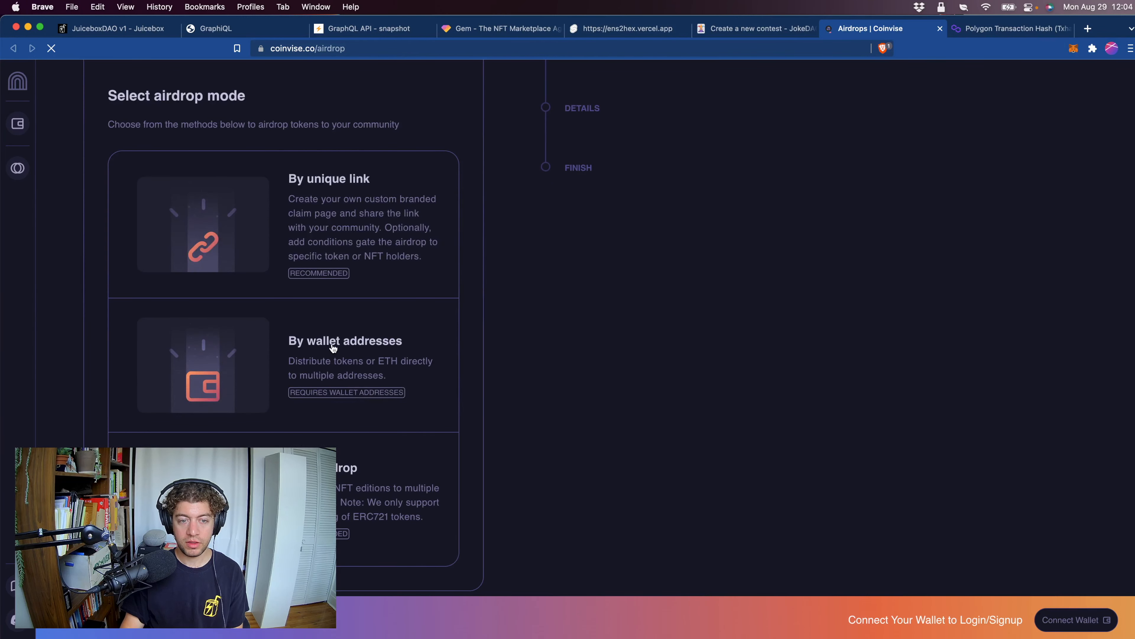
click(252, 373)
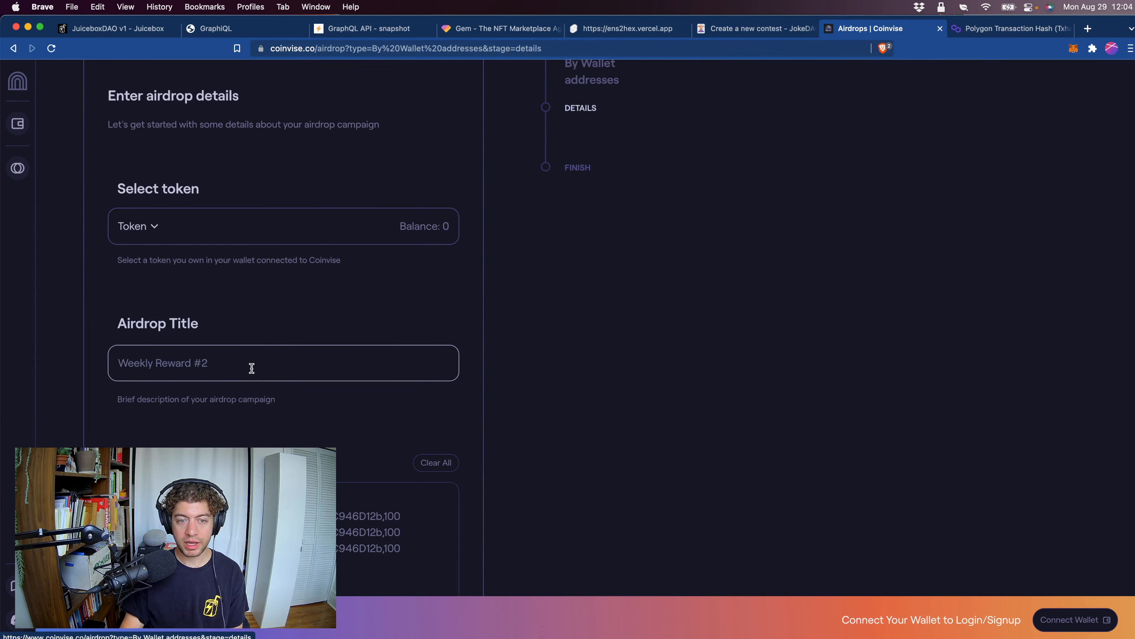
Select the $JBDRAW voting token for the airdrop using its copied contract address.
click(233, 237)
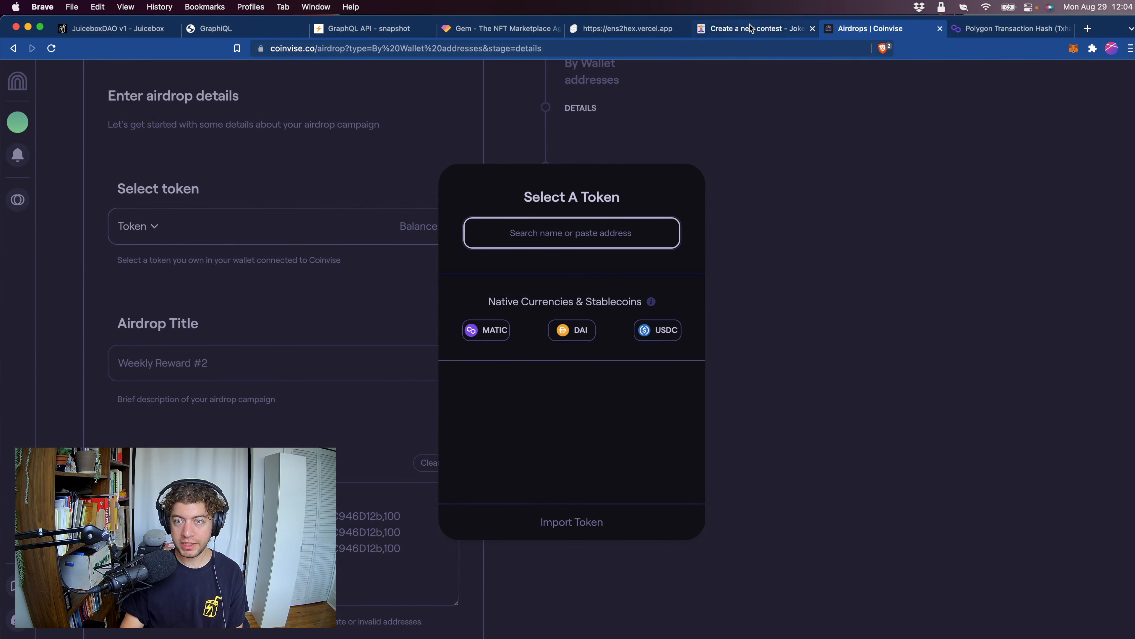
click(989, 29)
click(654, 367)
click(863, 28)
click(599, 233)
key(super+v)
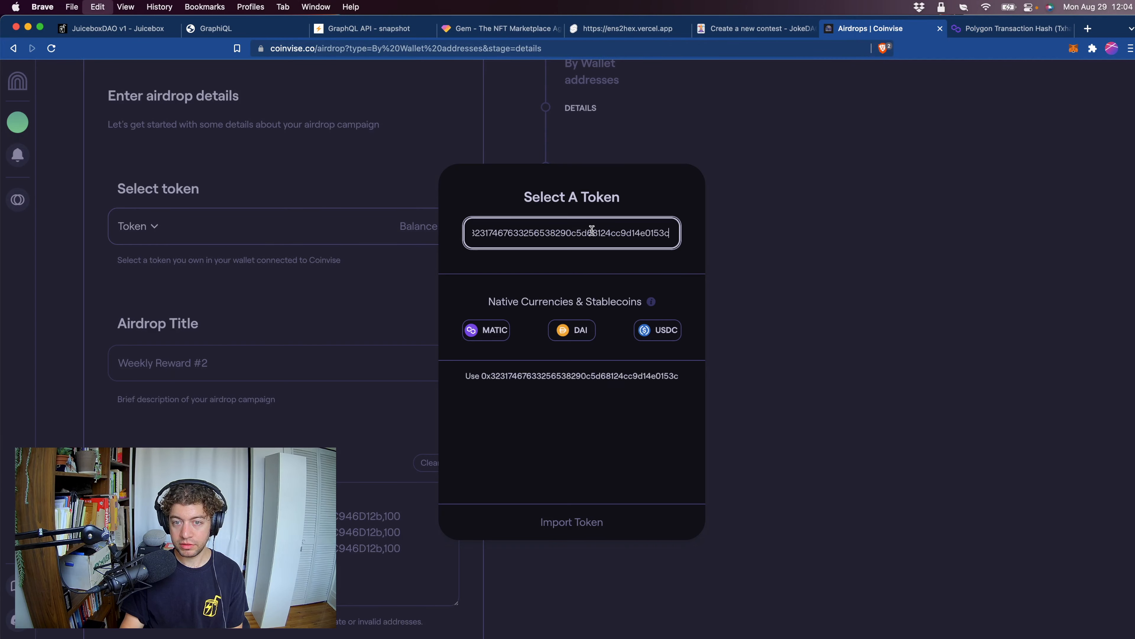
click(563, 380)
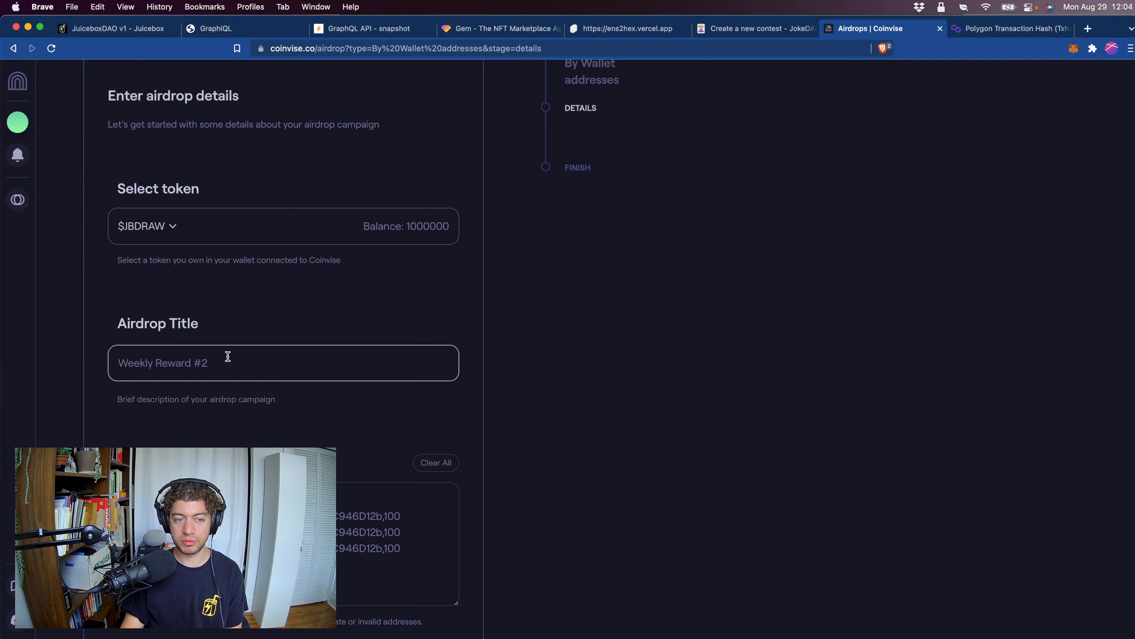
Title the airdrop "Banny Drawing Contest #1 airdrop", paste the voter address list with 100 tokens each, and proceed to the final stage.
click(218, 374)
key(super+v)
scroll(212, 417, down, 1)
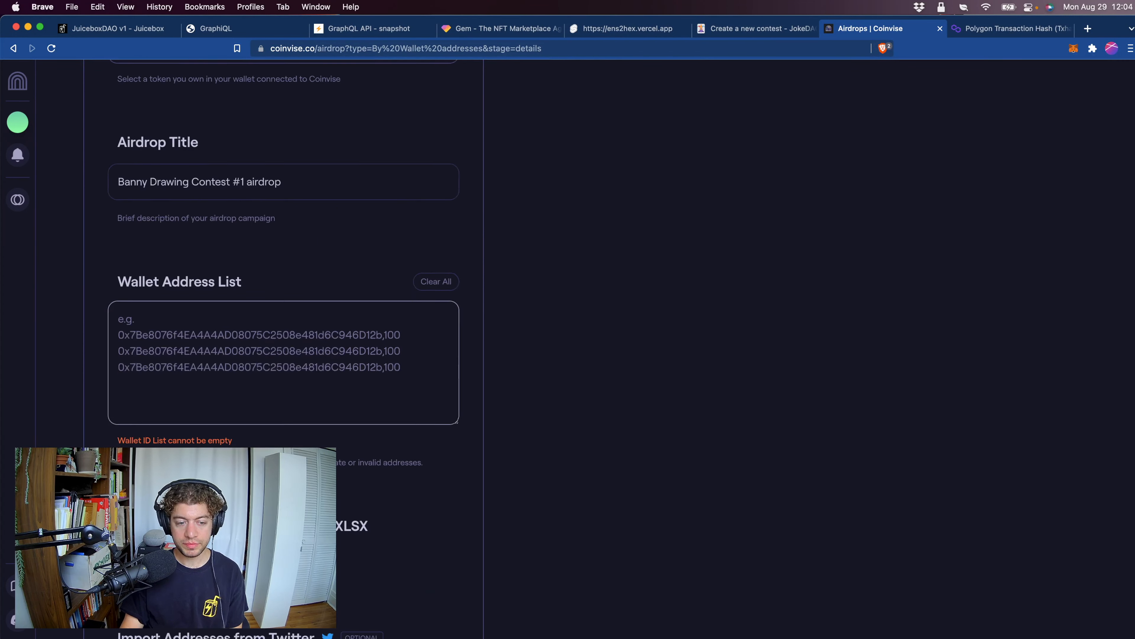
key(super+v)
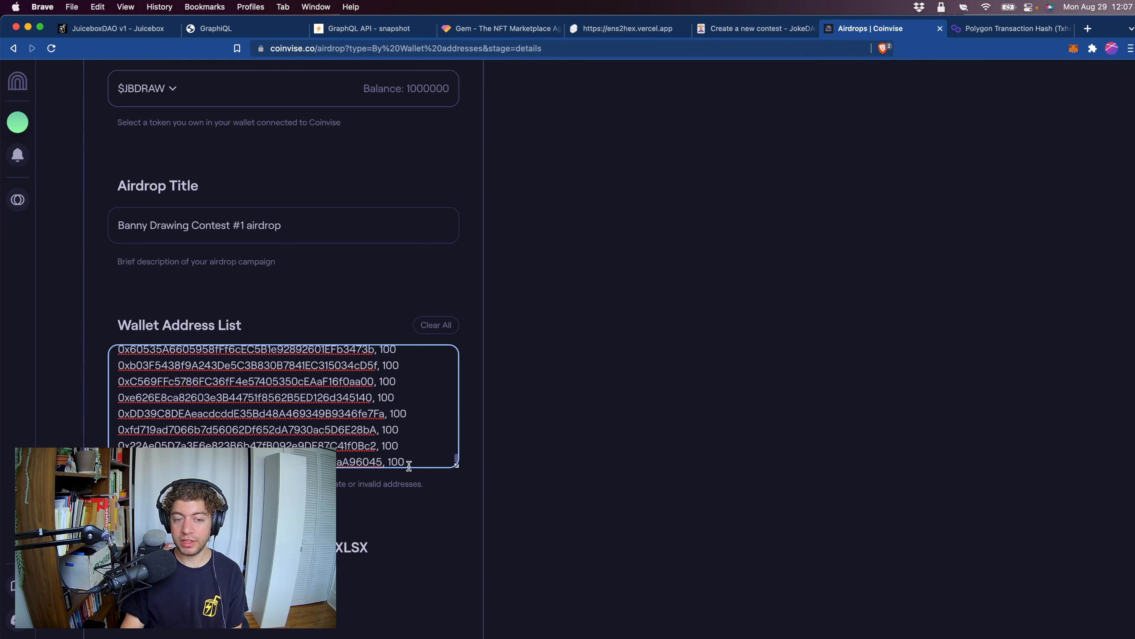
scroll(396, 532, down, 5)
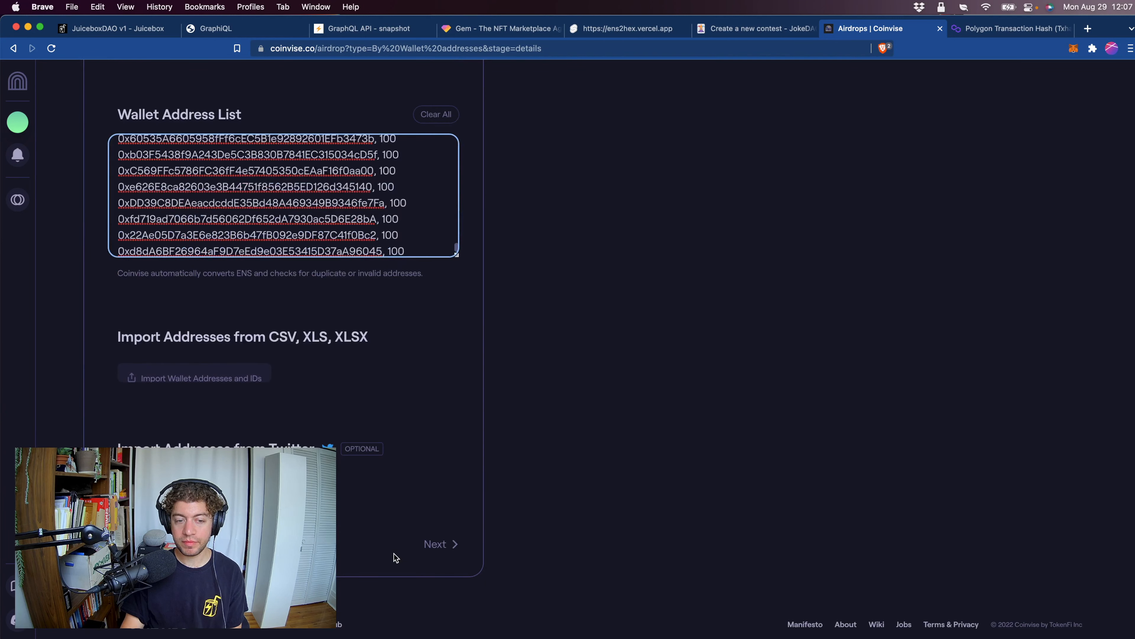
click(452, 557)
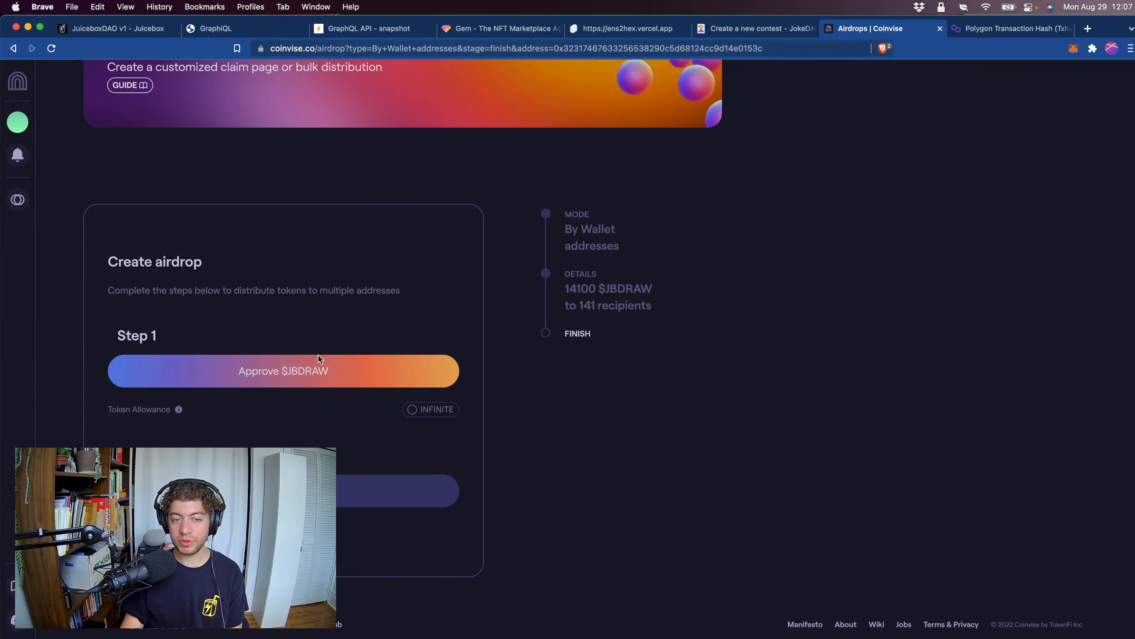
Approve $JBDRAW for the airdrop, accepting the Token Agreement and confirming the 14100 JBDRAW spending permission in the wallet.
click(303, 372)
click(647, 334)
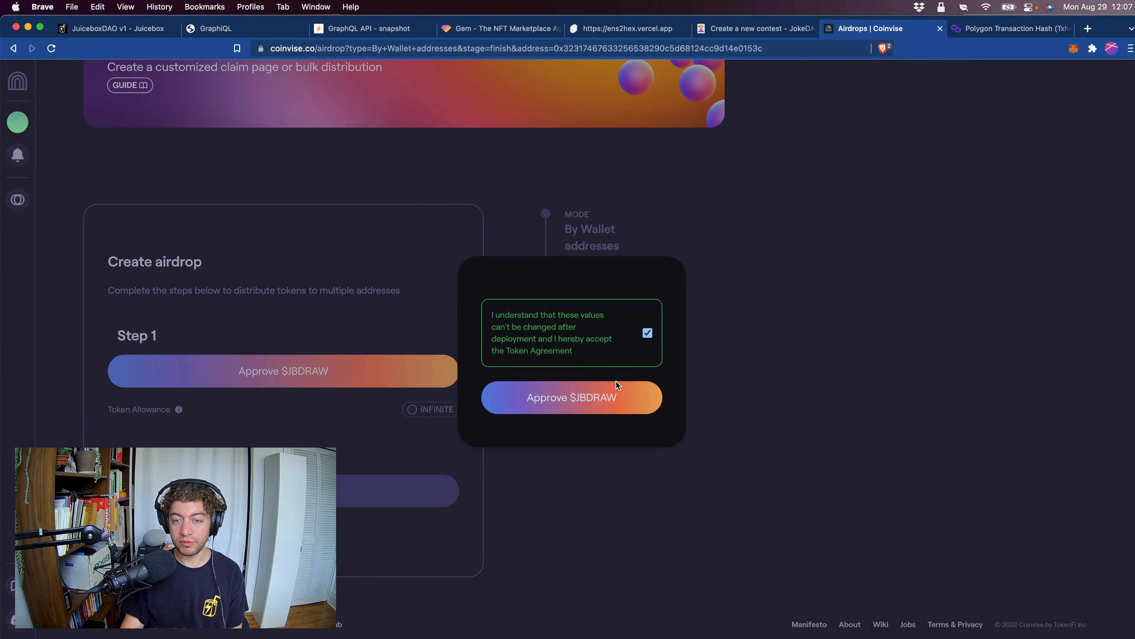
click(612, 406)
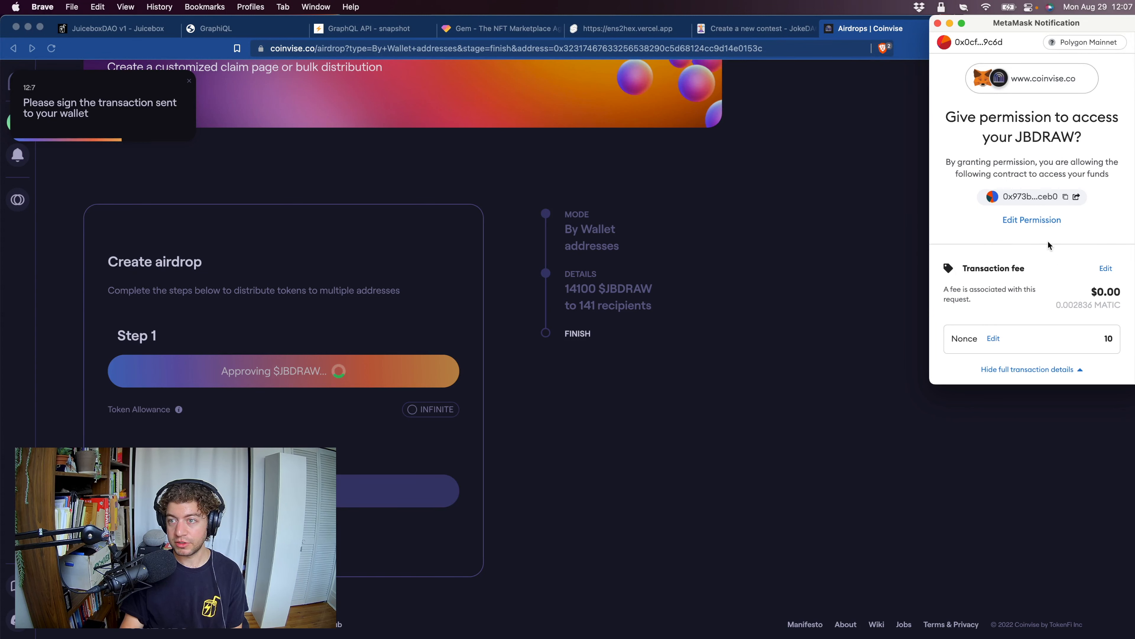
scroll(1050, 259, down, 5)
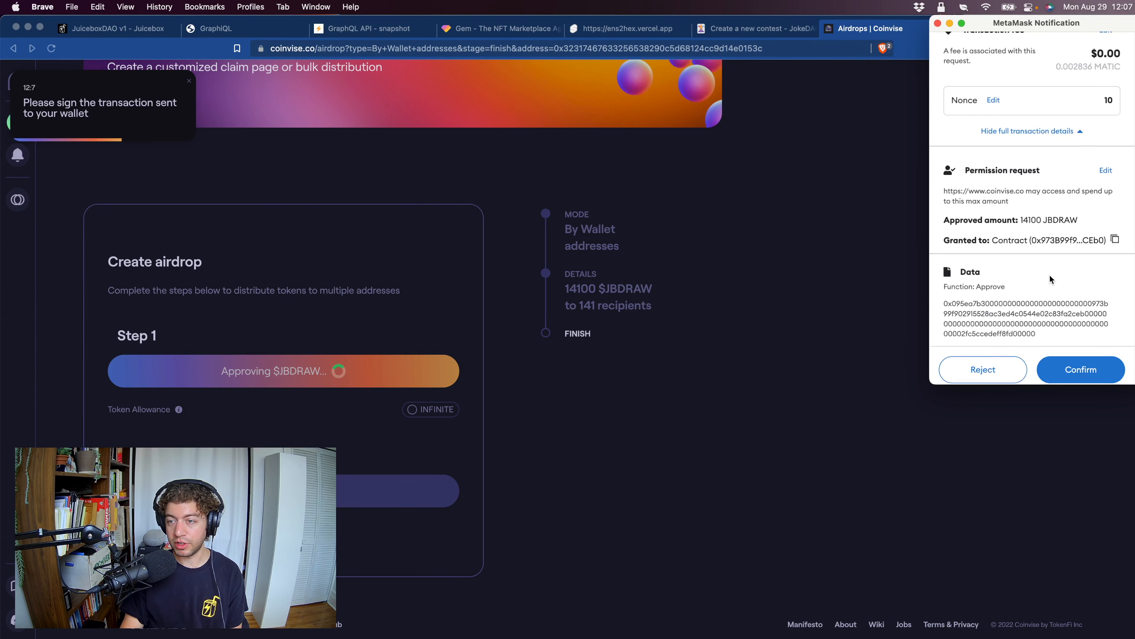
click(1081, 362)
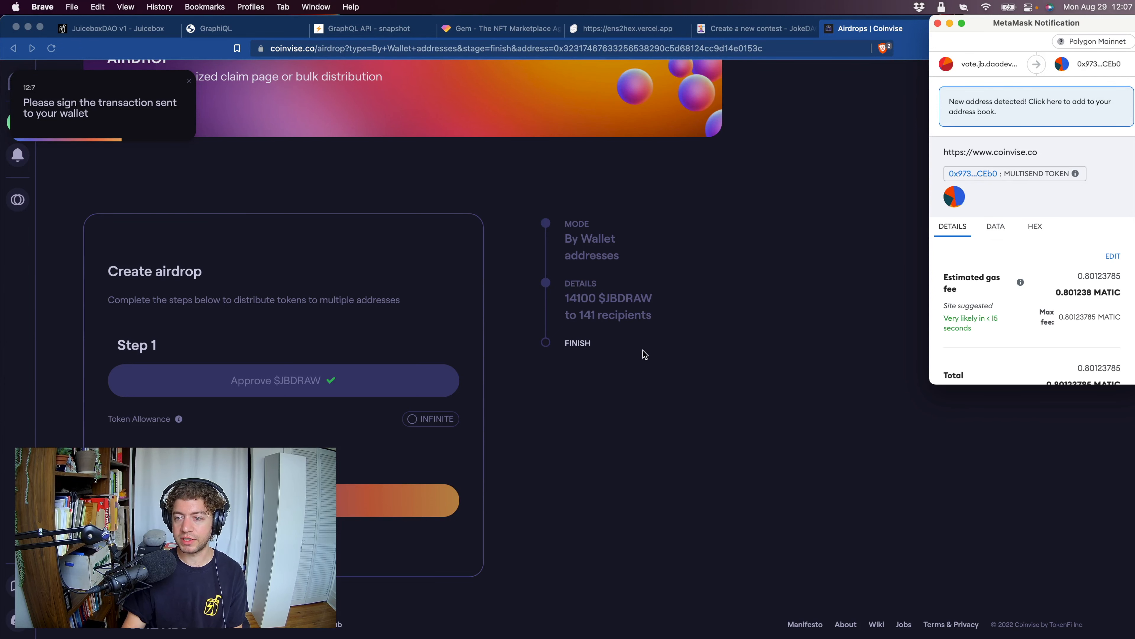
Review the multisend transaction's fee and data in the wallet and confirm the token airdrop.
scroll(1112, 330, down, 5)
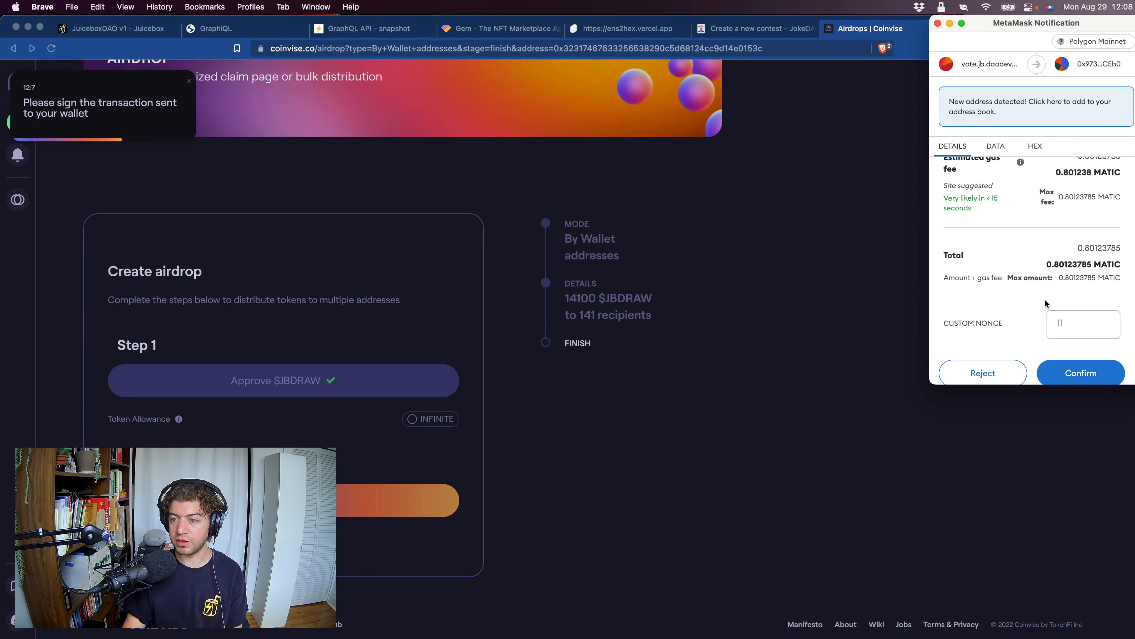
scroll(1042, 293, down, 1)
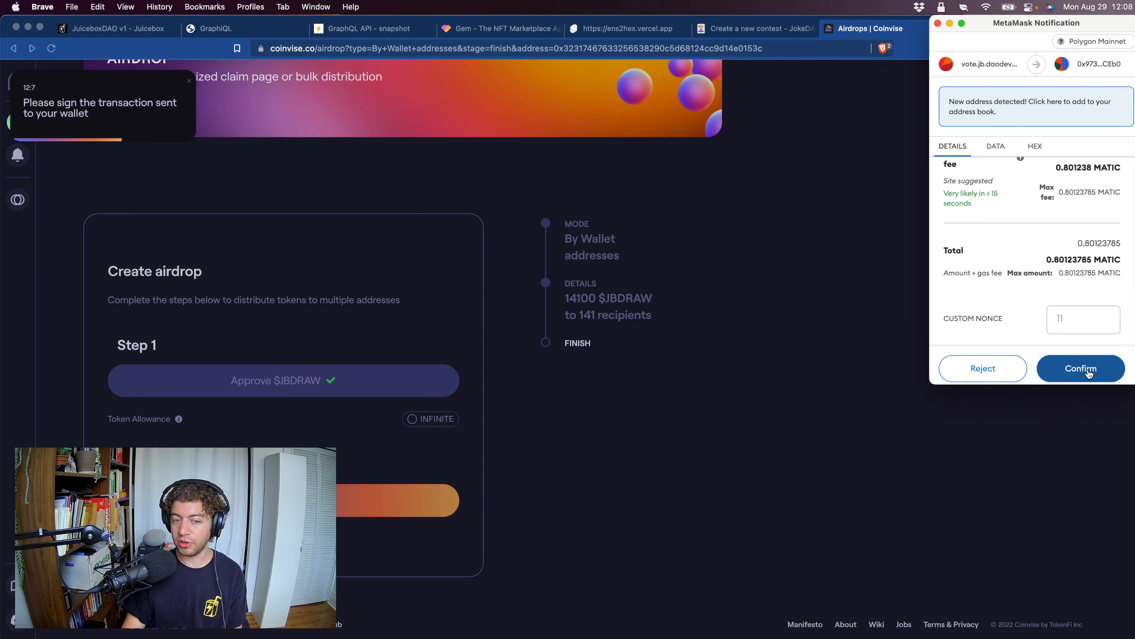
scroll(1062, 286, up, 3)
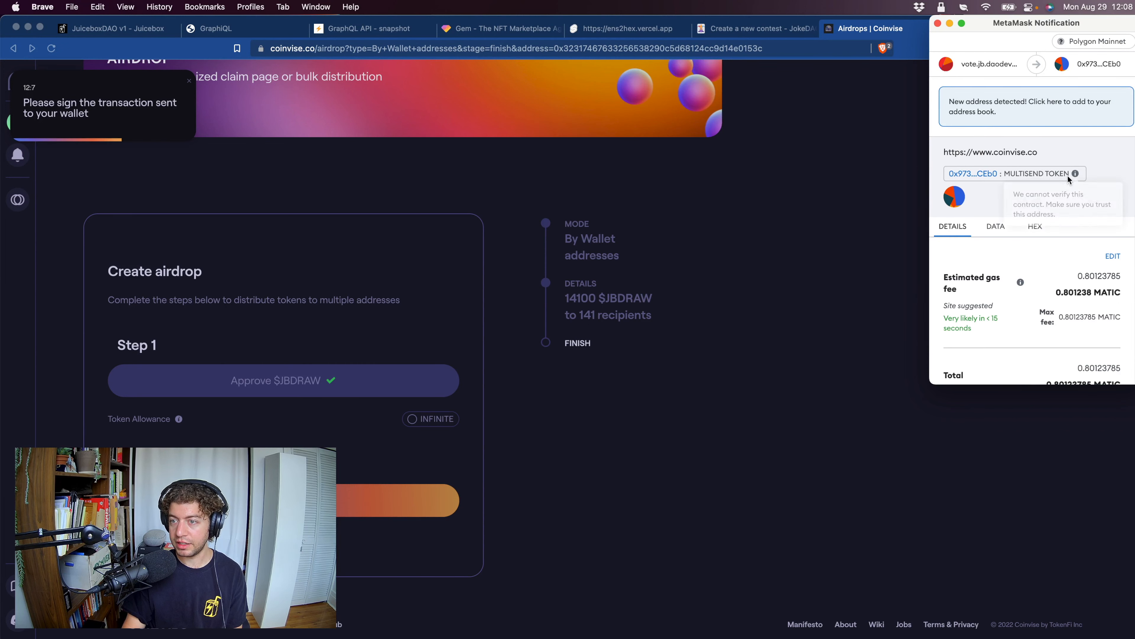
click(990, 232)
click(1081, 380)
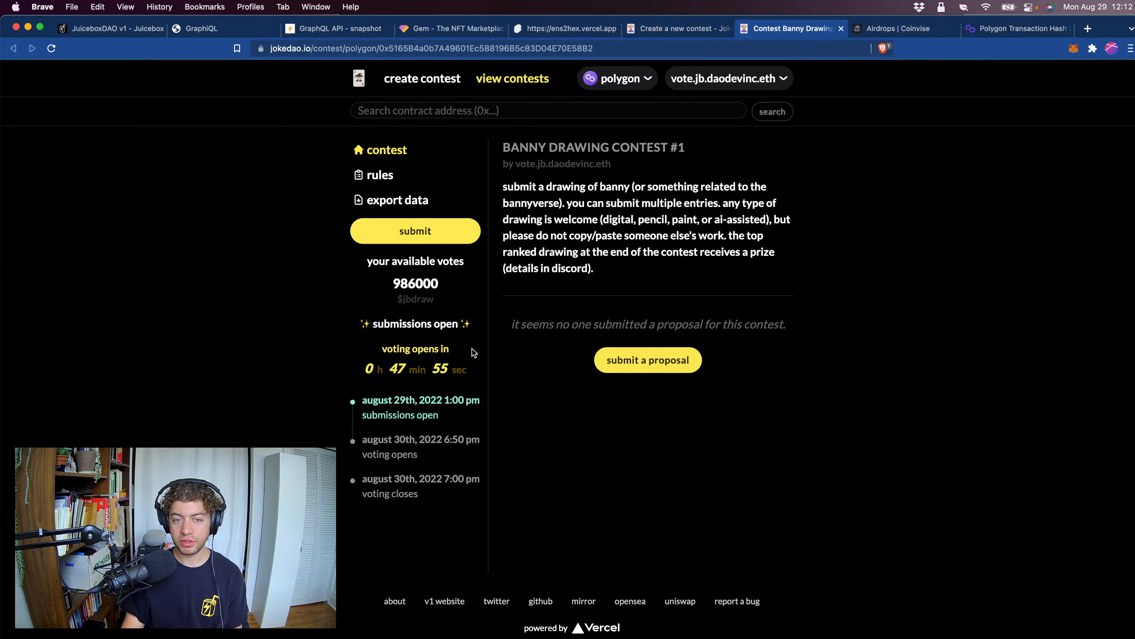
Examine the Banny Drawing Contest #1 page's submission status and its timeline for submissions and voting.
drag(363, 324, 471, 385)
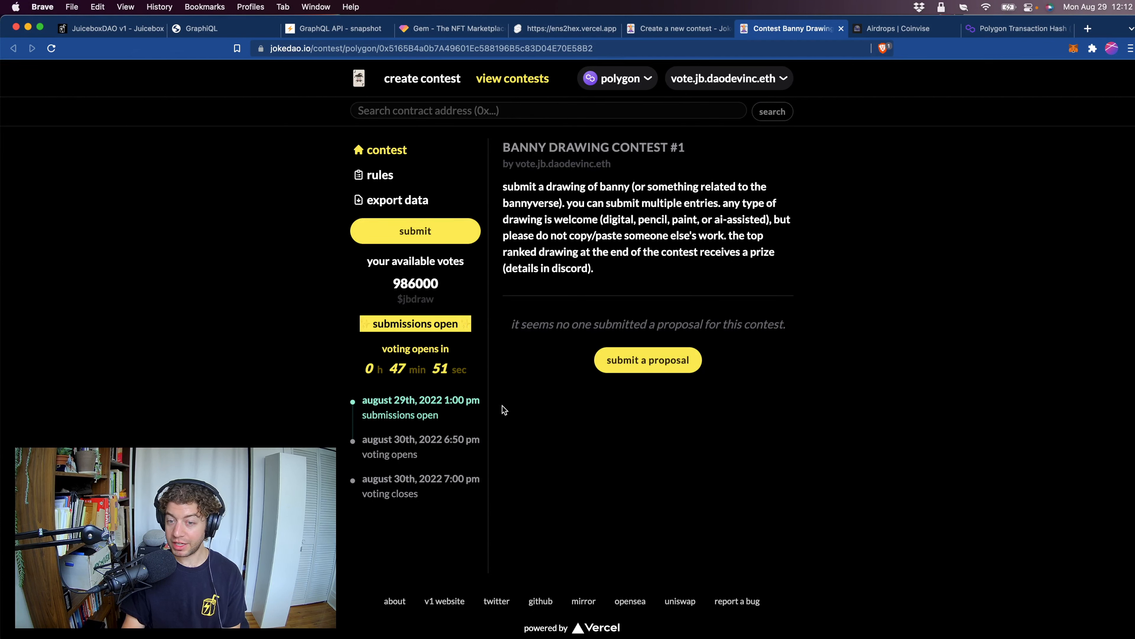
click(525, 407)
drag(364, 401, 429, 496)
click(415, 456)
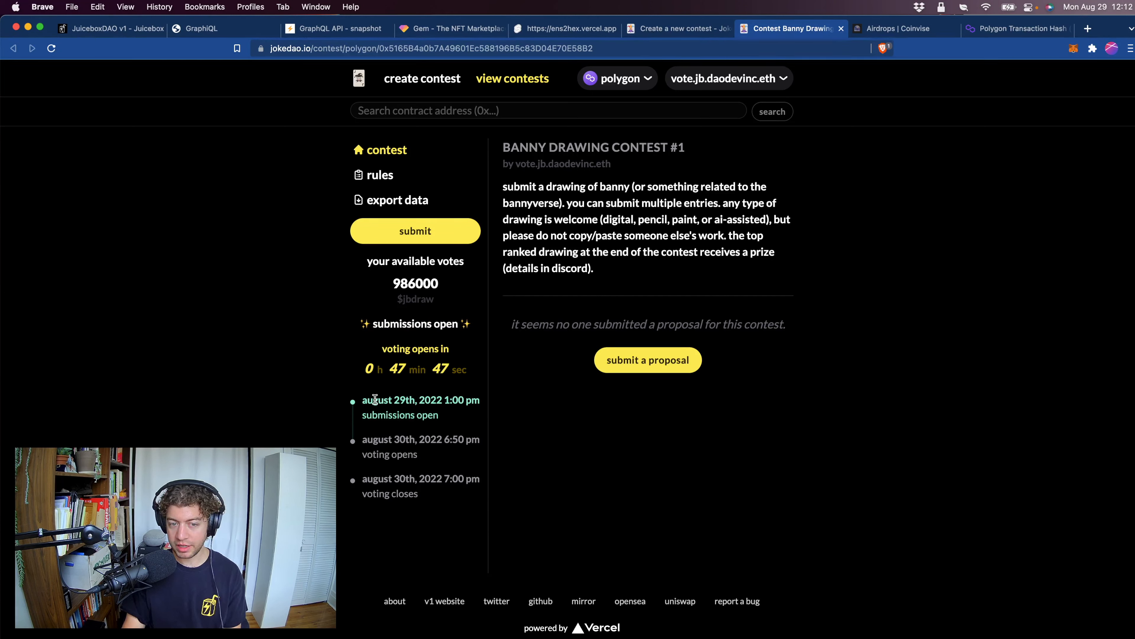
triple_click(380, 423)
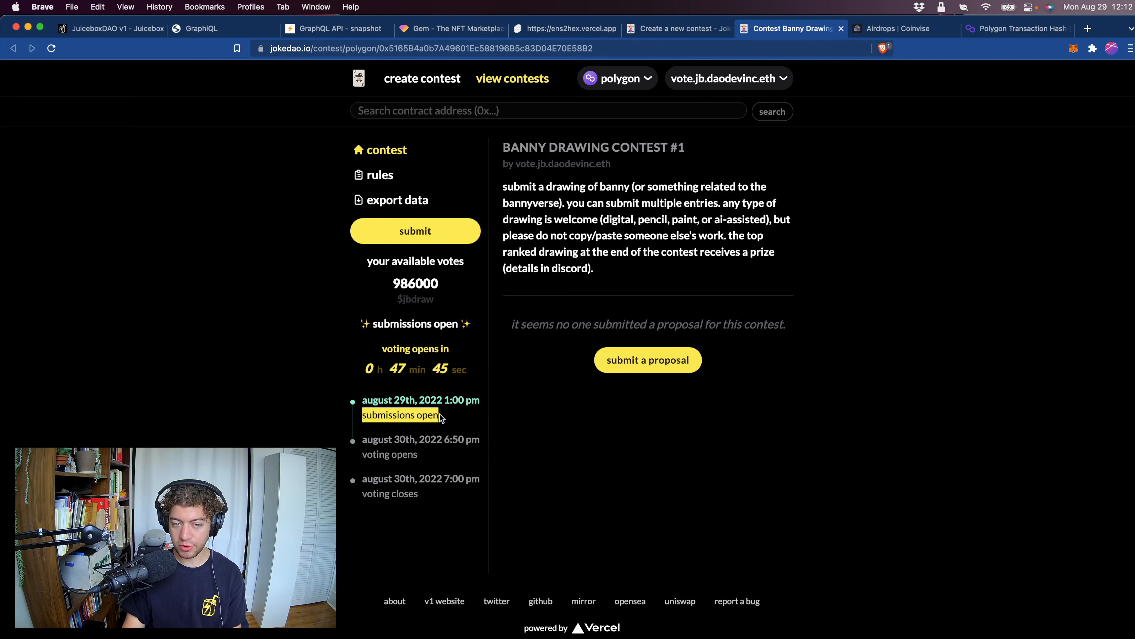
drag(445, 399, 478, 402)
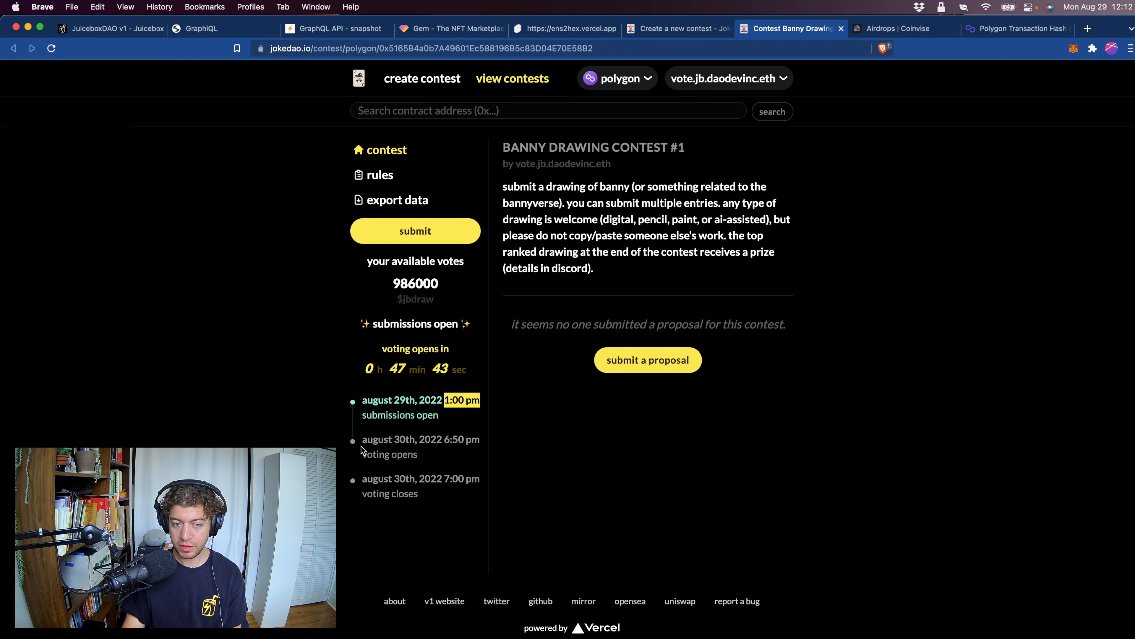